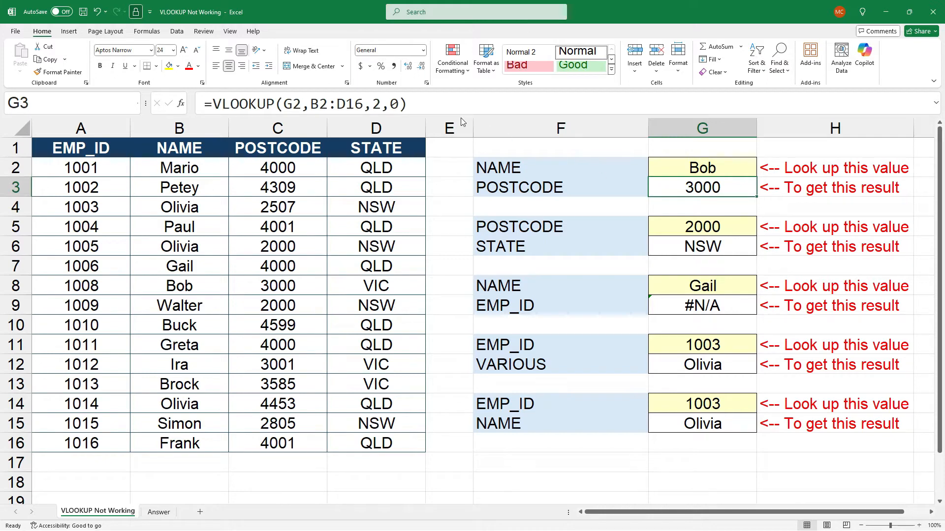
# Step: Check the postcode VLOOKUP formula in G3 and set the lookup name in G2 to B2's name with an extra trailing "n"
pyautogui.click(441, 109)
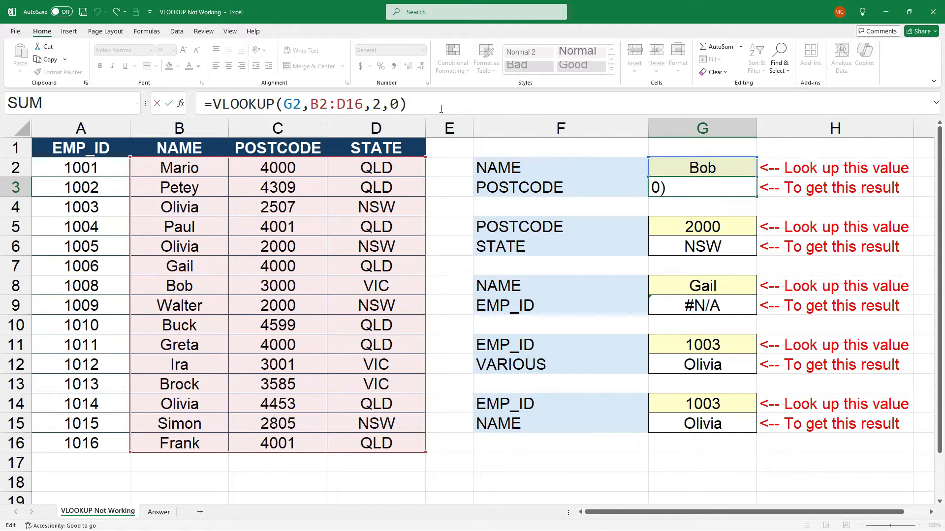
pyautogui.hotkey('ctrl', 'Return')
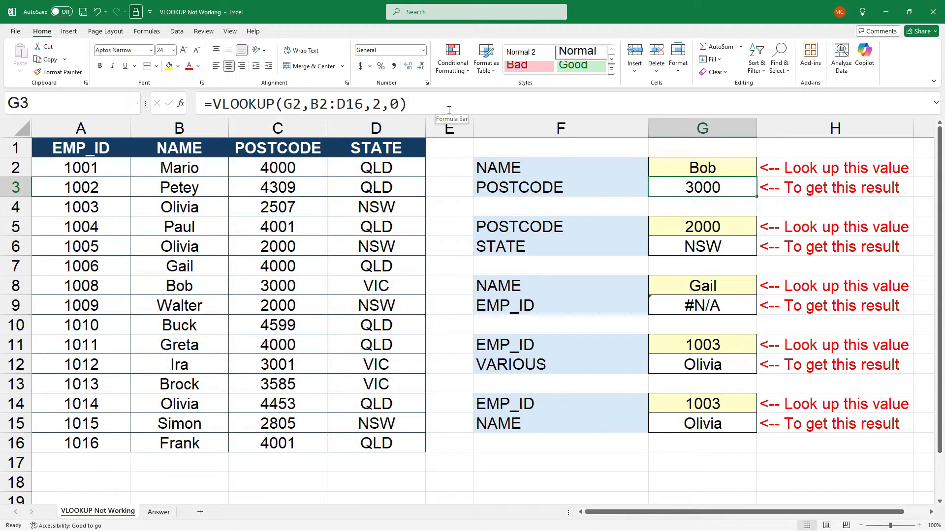
pyautogui.click(685, 168)
pyautogui.press('Delete')
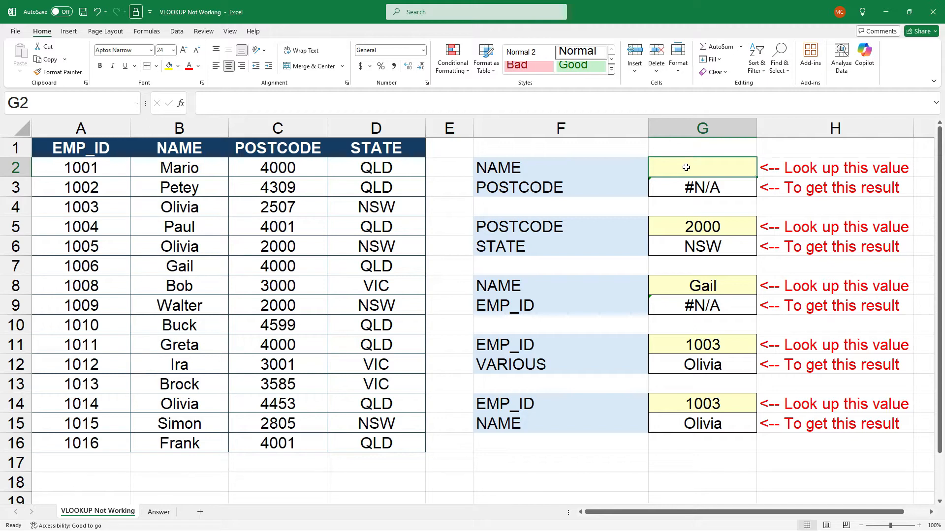
pyautogui.write('Marion')
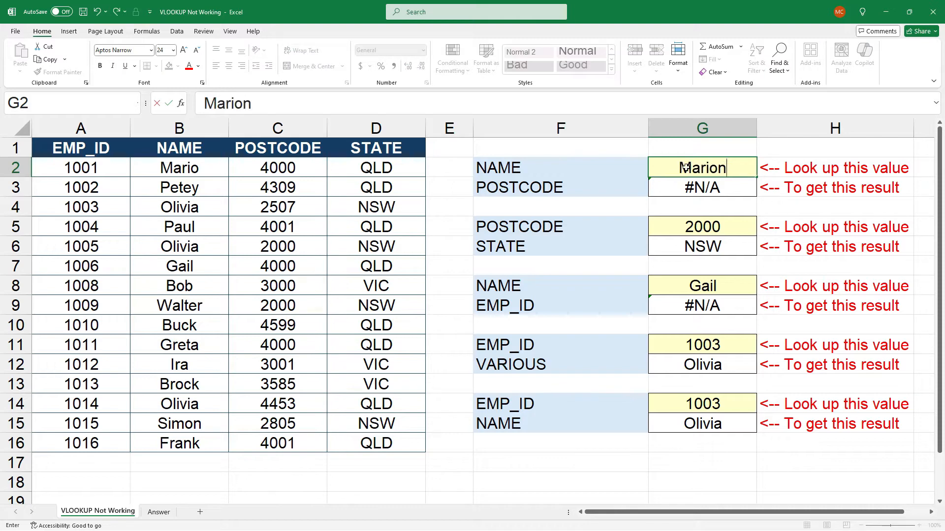
pyautogui.press('Return')
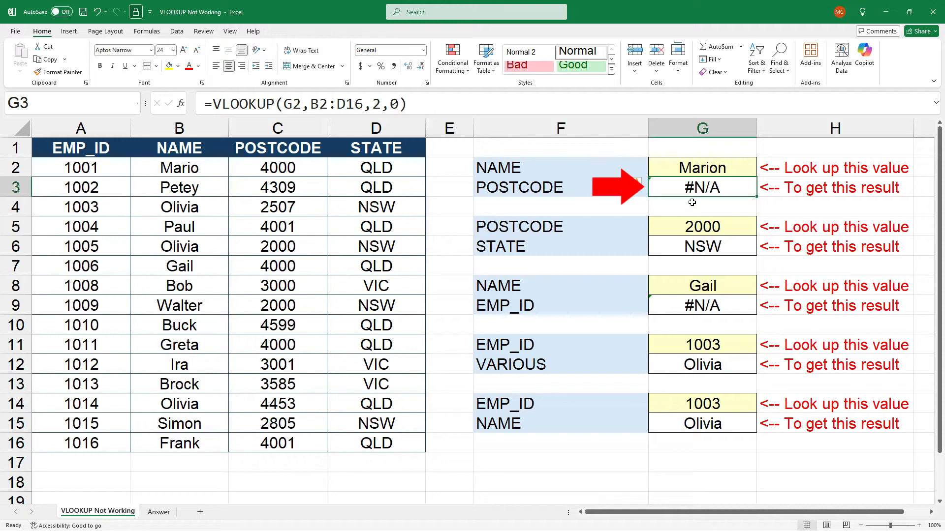
# Step: Remove the trailing "n" from the lookup name in G2 to match the spelling in B2
pyautogui.click(703, 170)
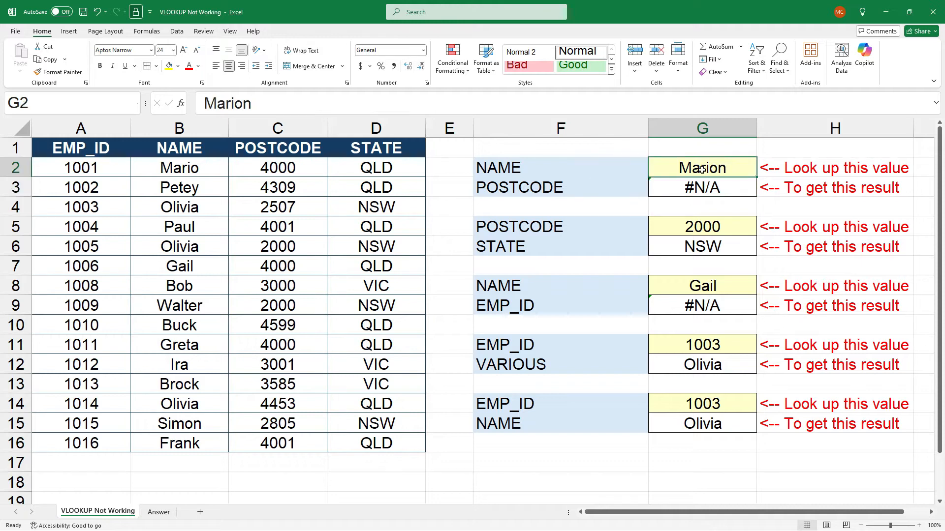
pyautogui.press('F2')
pyautogui.press('BackSpace')
pyautogui.press('Return')
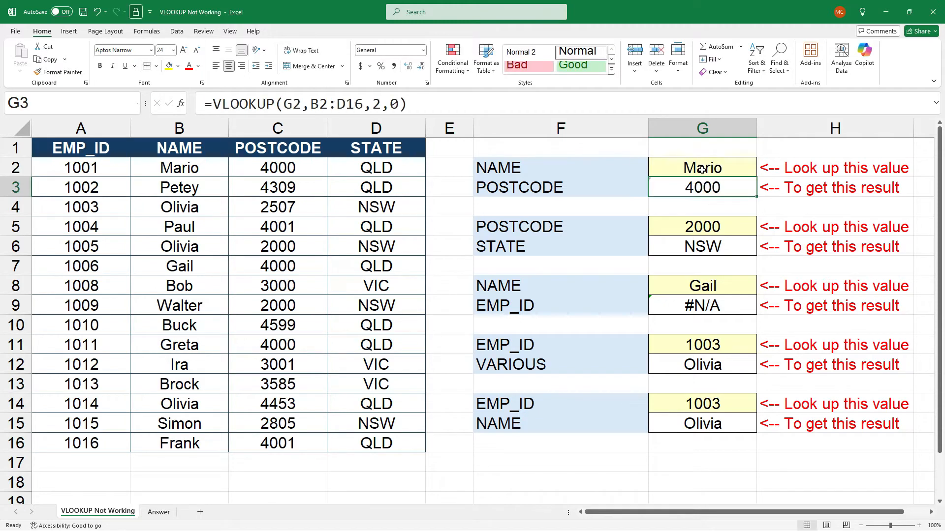
pyautogui.click(684, 208)
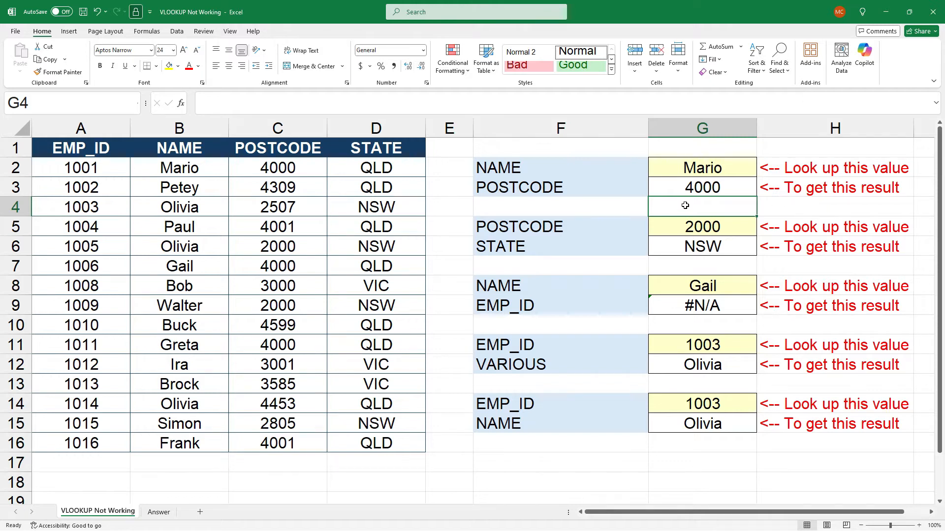
# Step: Replace the lookup name in G2 with a first name that is missing from the NAME column
pyautogui.click(691, 168)
pyautogui.write('John')
pyautogui.press('Return')
pyautogui.click(683, 206)
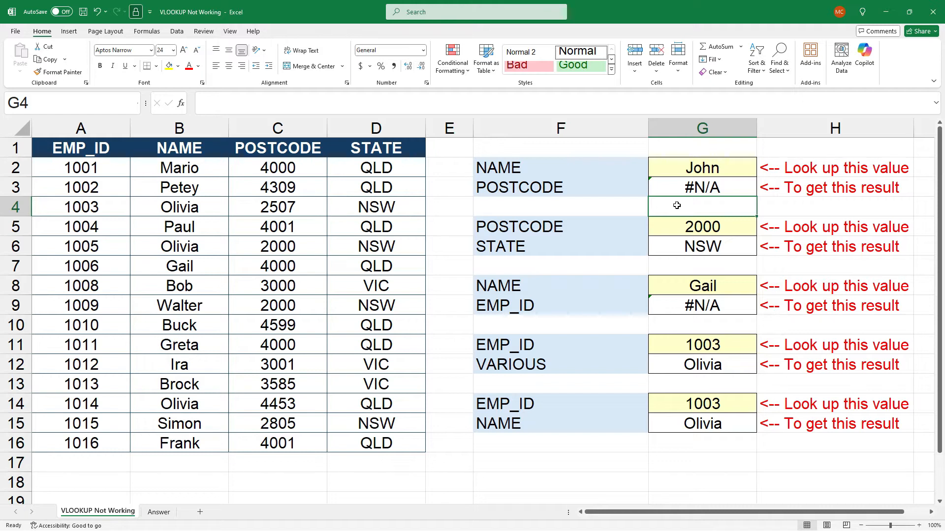
# Step: Check the number format of the postcodes in C2:C16, and set the lookup postcode in G5 to 2000% in Percentage format
pyautogui.click(683, 244)
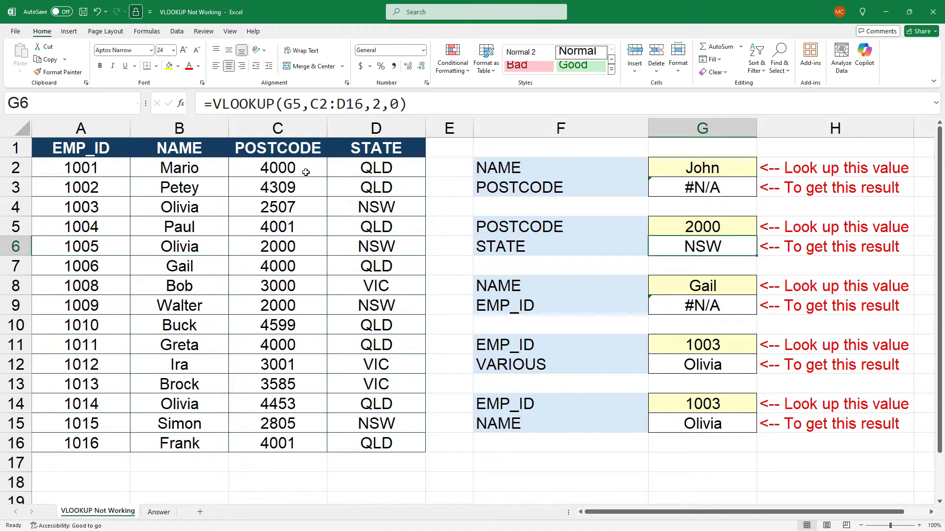
pyautogui.moveTo(304, 172); pyautogui.dragTo(301, 442)
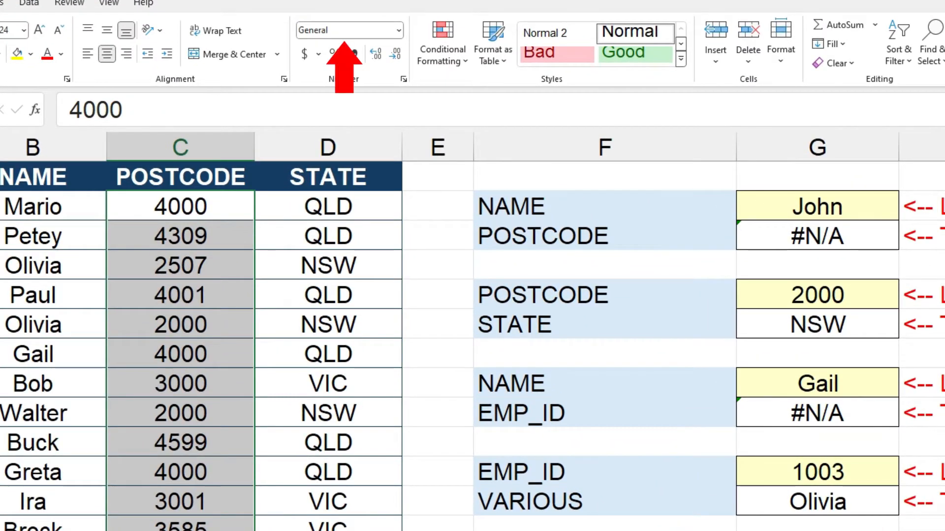
pyautogui.click(781, 301)
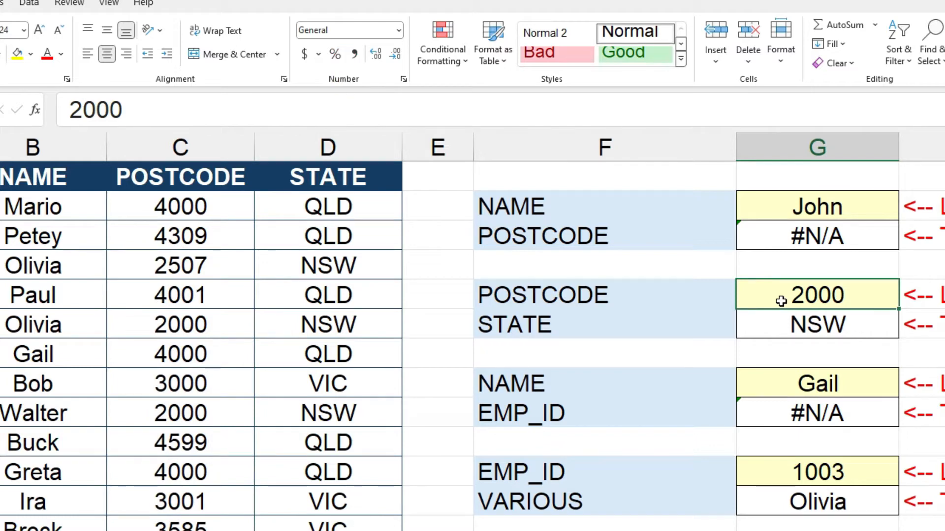
pyautogui.click(397, 31)
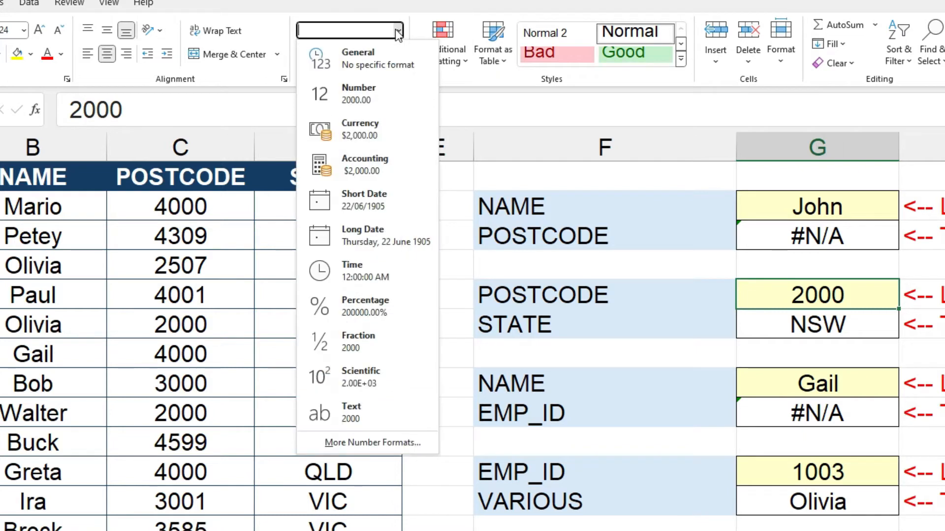
pyautogui.click(378, 302)
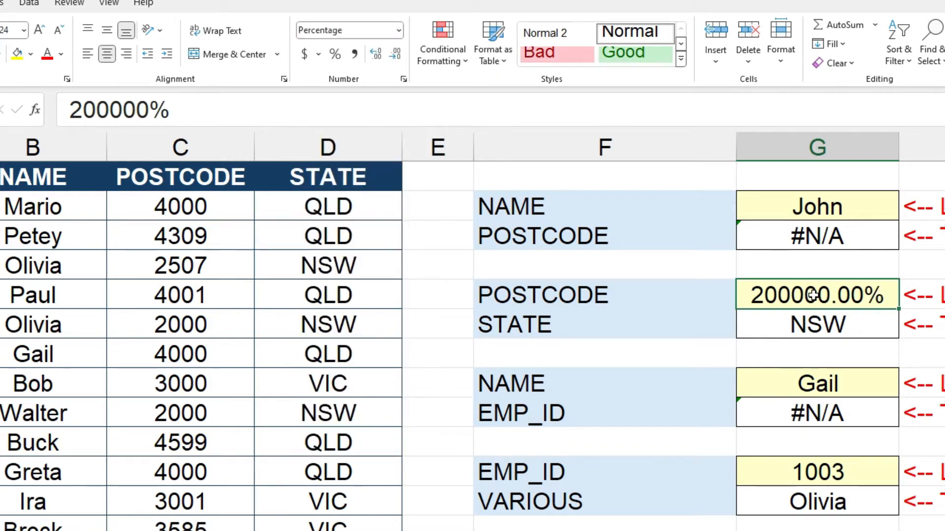
pyautogui.write('2000')
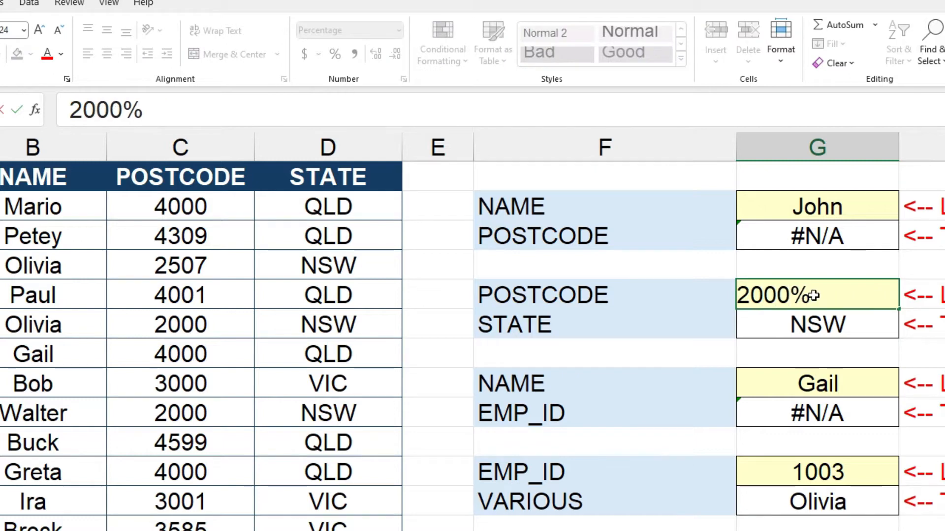
pyautogui.press('Return')
pyautogui.click(817, 353)
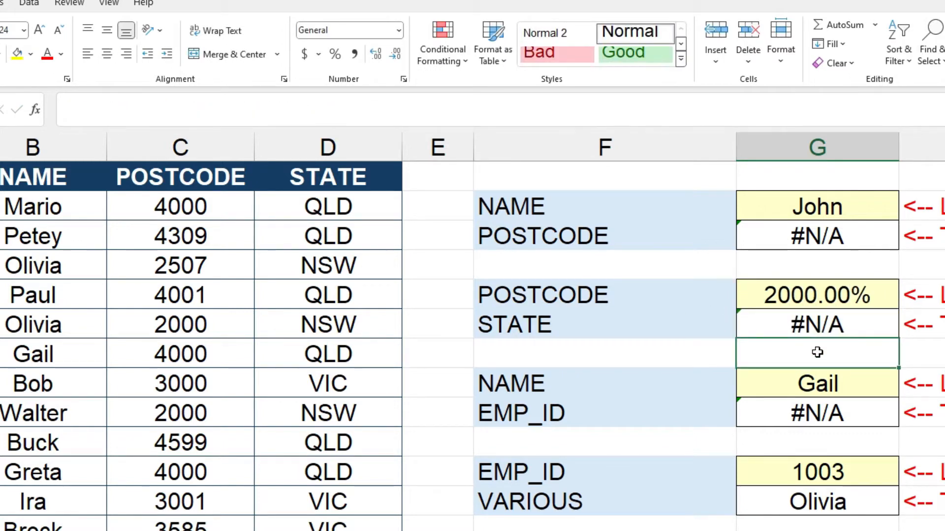
# Step: Restore the General number format on the lookup postcode in G5 and set its value to 2000
pyautogui.click(811, 298)
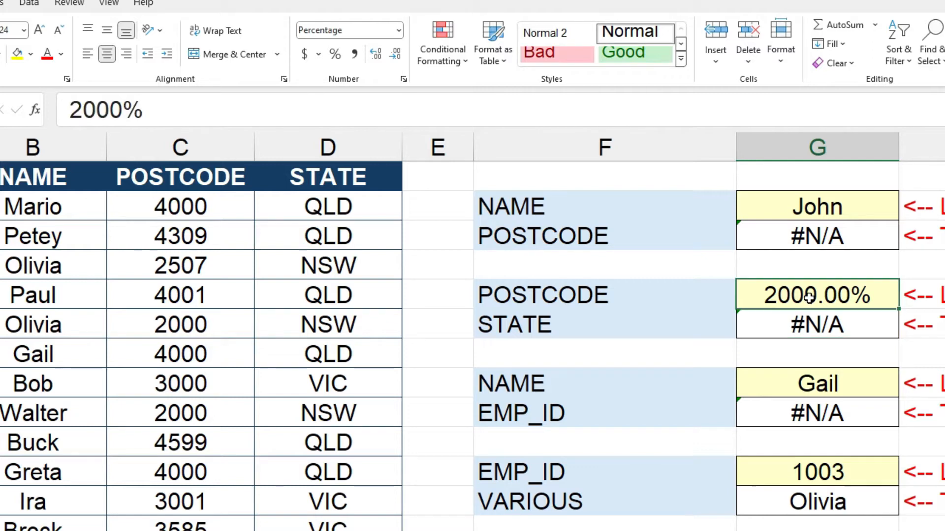
pyautogui.click(399, 32)
pyautogui.click(387, 64)
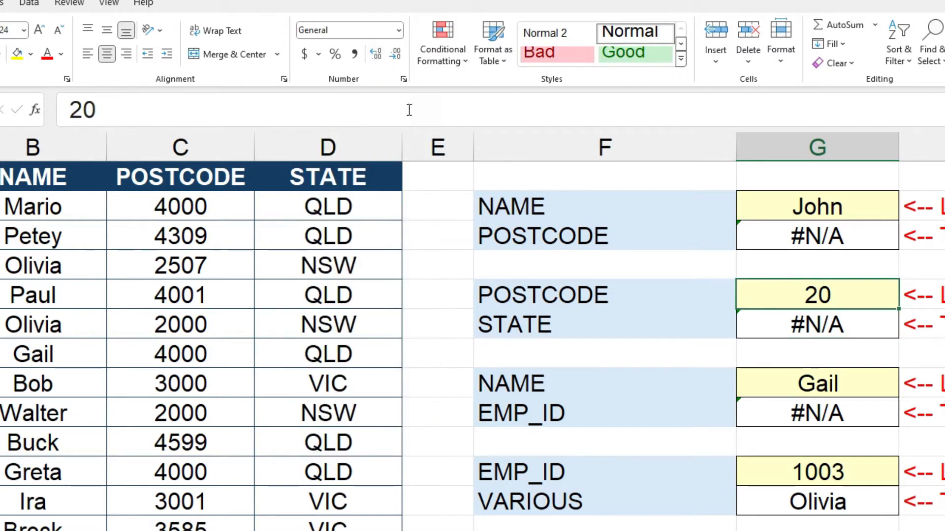
pyautogui.click(773, 355)
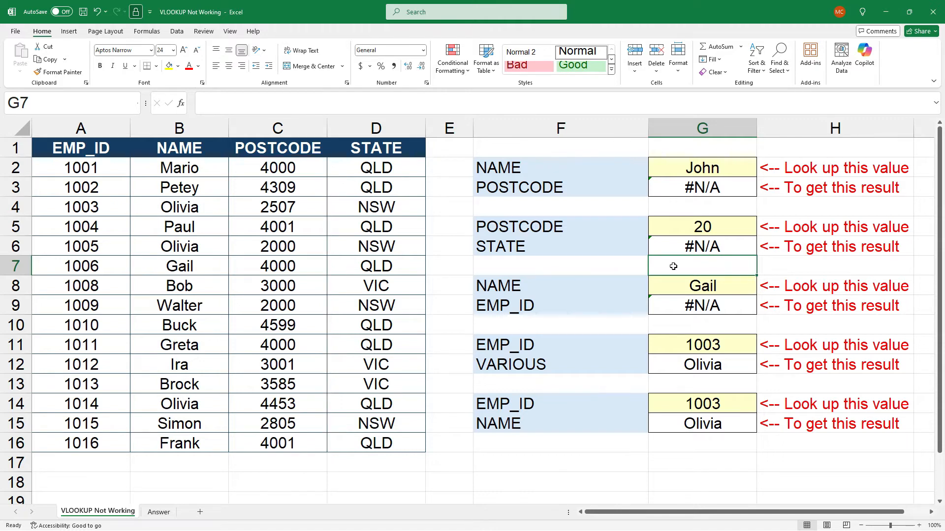
pyautogui.click(682, 229)
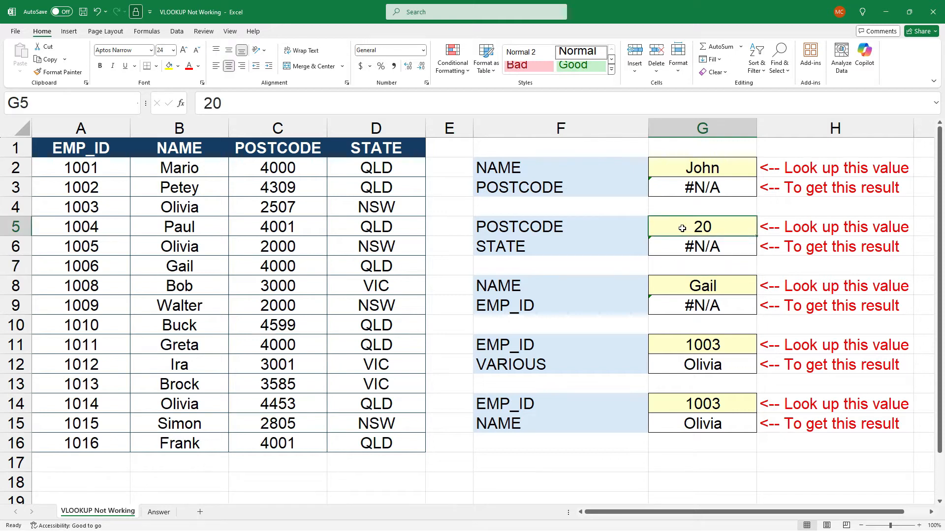
pyautogui.press('F2')
pyautogui.write('00')
pyautogui.press('Return')
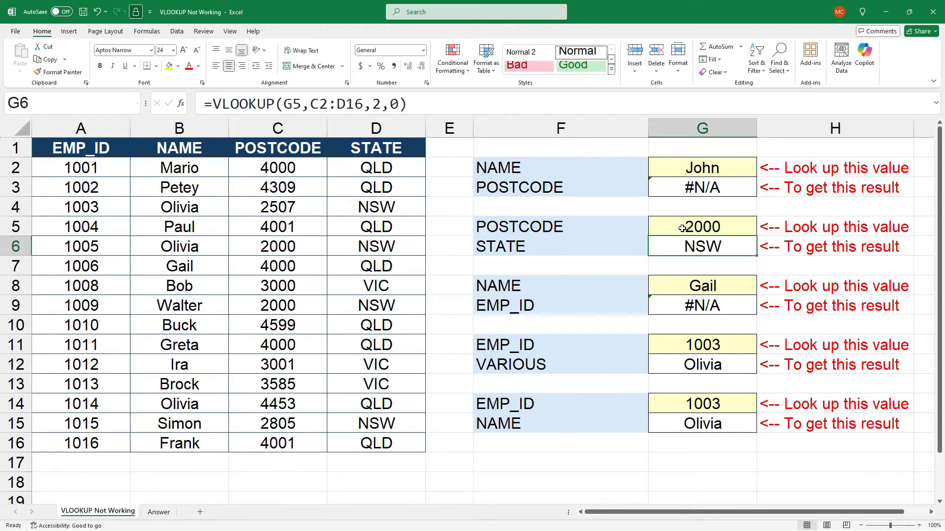
# Step: Inspect the arguments of the EMP_ID VLOOKUP formula in G9 without changing them
pyautogui.click(686, 266)
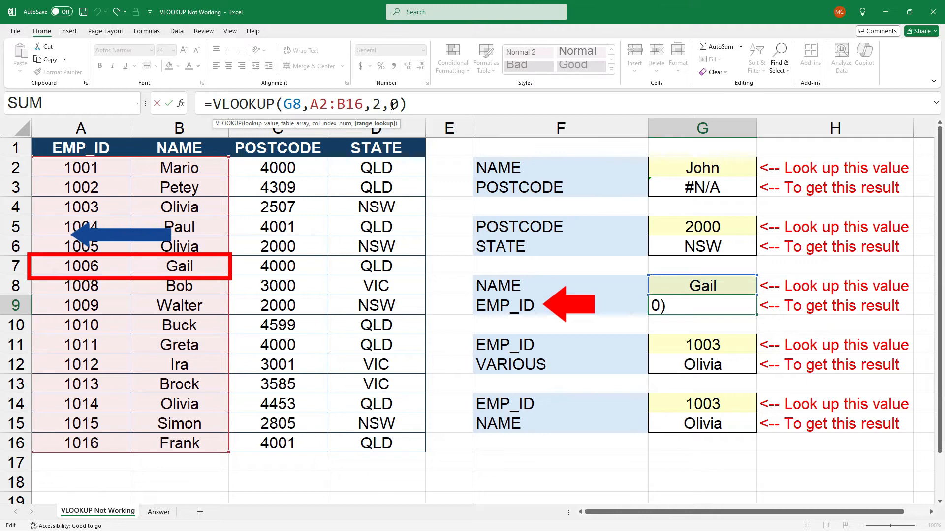
pyautogui.hotkey('ctrl', 'Return')
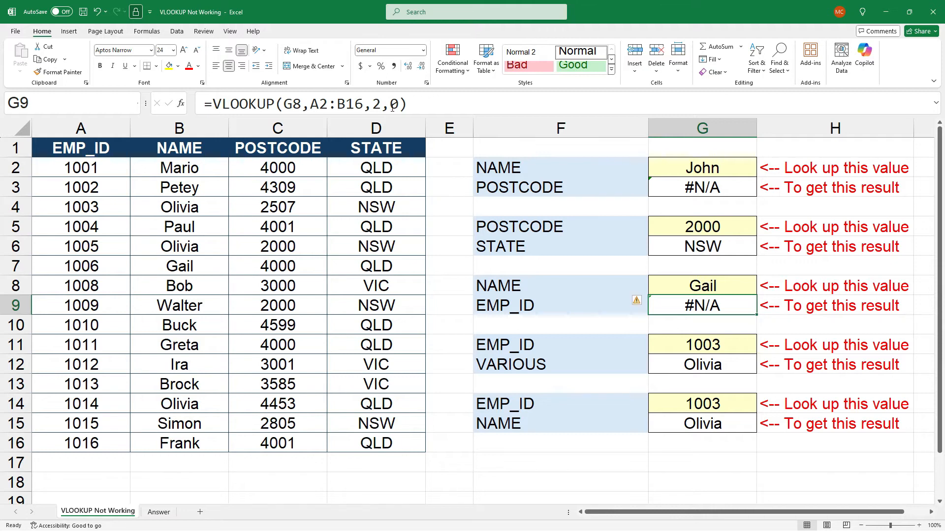
# Step: Set the column index number of the VLOOKUP formula in G12 to 0
pyautogui.click(694, 359)
pyautogui.click(373, 106)
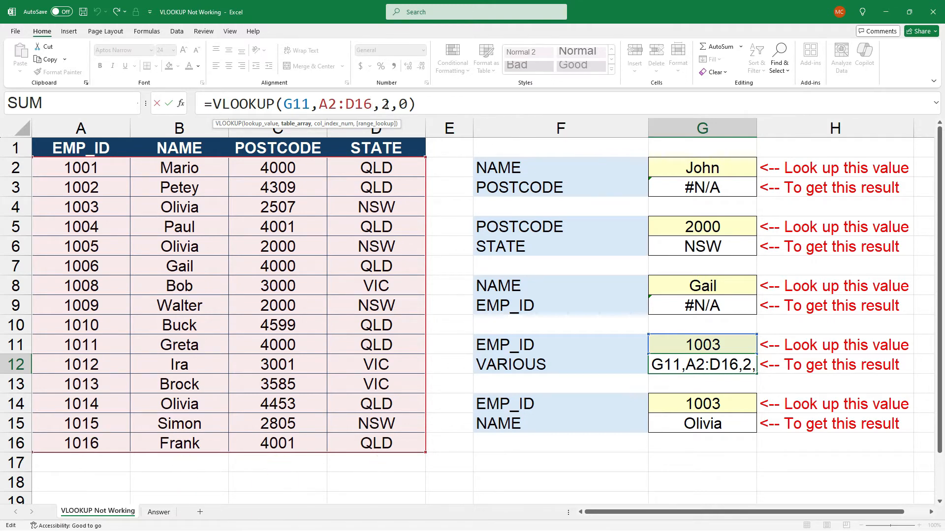
pyautogui.doubleClick(385, 104)
pyautogui.write('0')
pyautogui.press('Return')
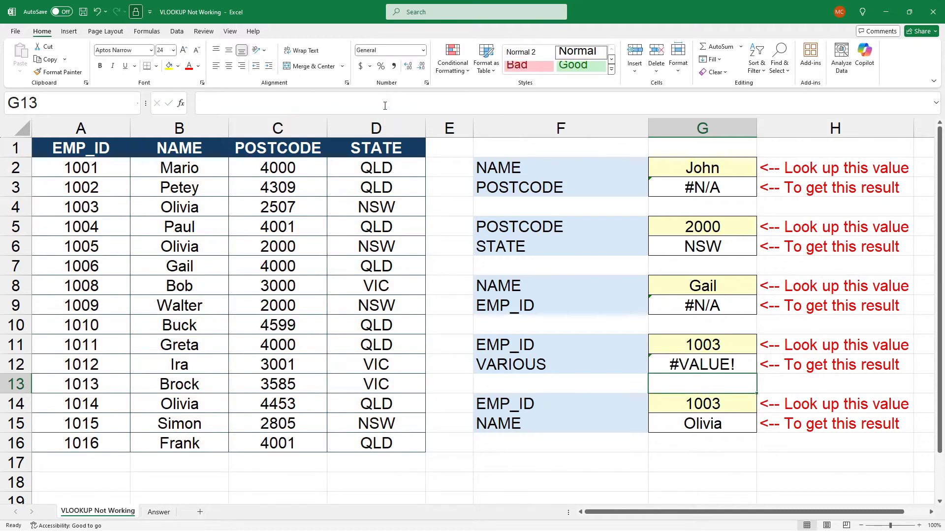
# Step: Set the column index number of the VLOOKUP formula in G12 to -1
pyautogui.press('Up')
pyautogui.doubleClick(385, 104)
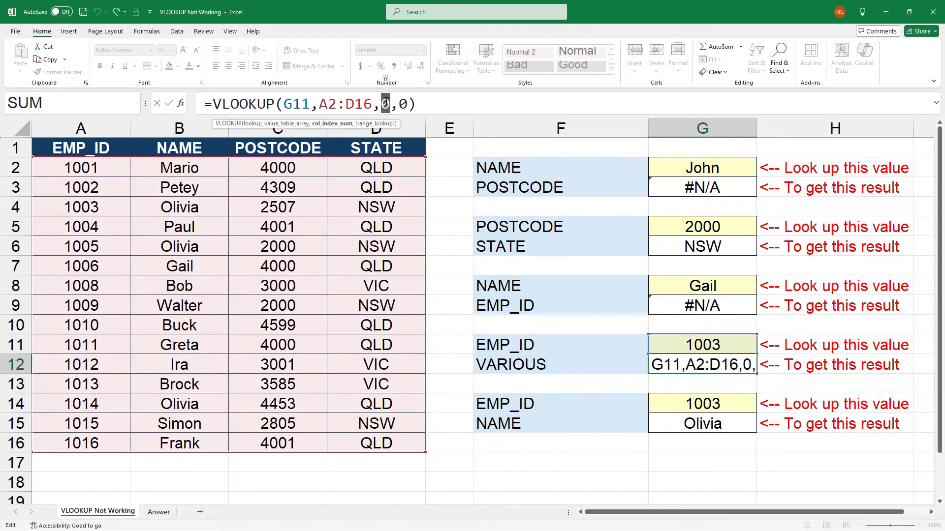
pyautogui.write('-1')
pyautogui.press('Return')
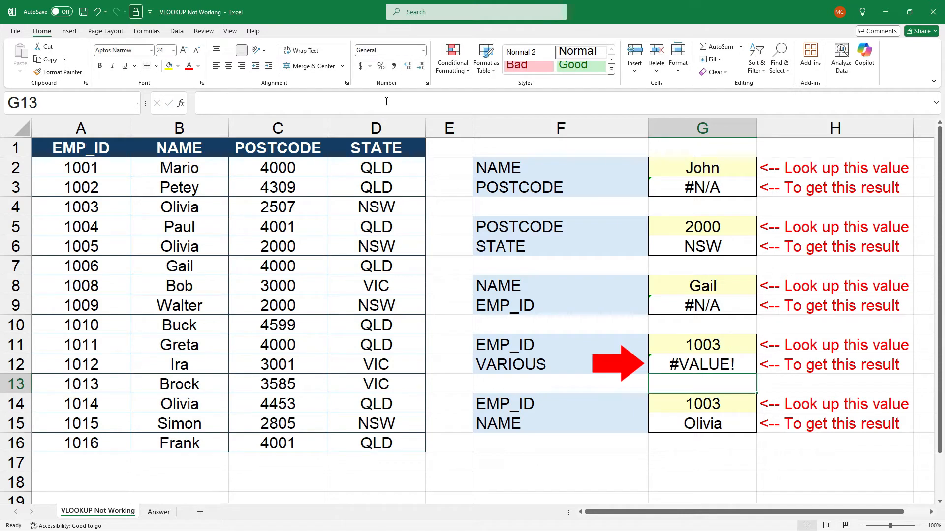
# Step: Set the column index number of the VLOOKUP formula in G12 to 2
pyautogui.click(687, 364)
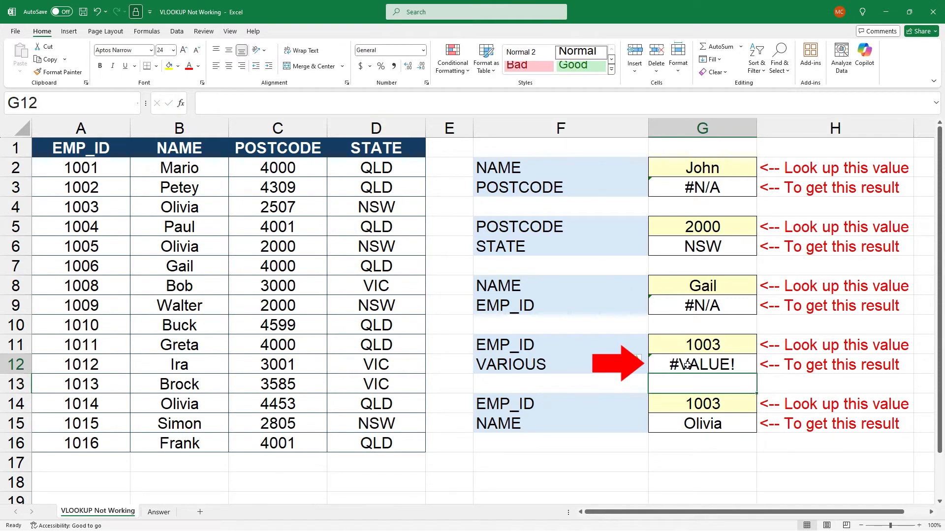
pyautogui.doubleClick(388, 104)
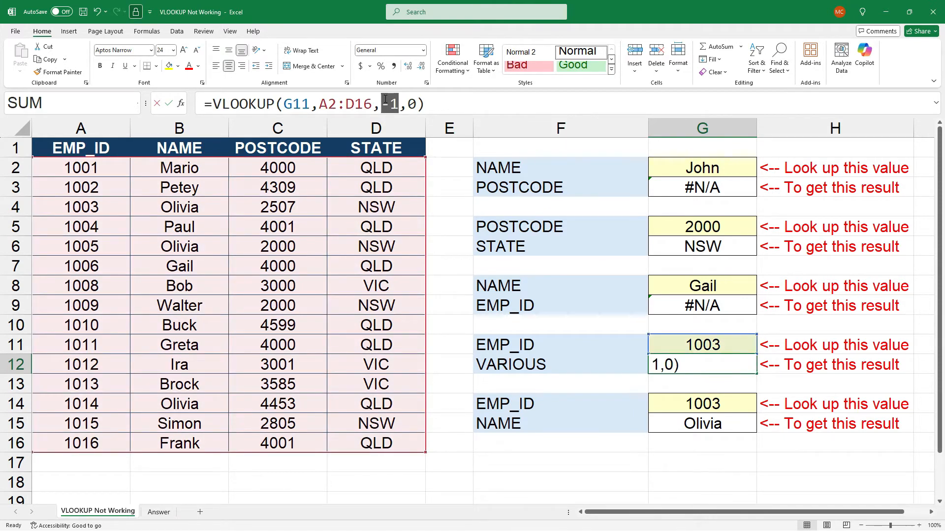
pyautogui.write('2')
pyautogui.press('Return')
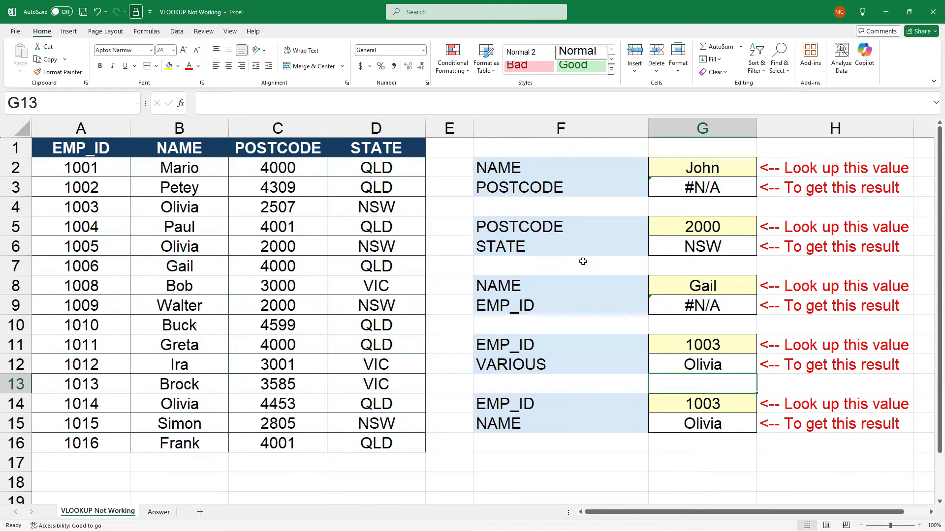
# Step: Set the column index number of the VLOOKUP formula in G12 to 5, beyond the four columns of A2:D16
pyautogui.click(677, 355)
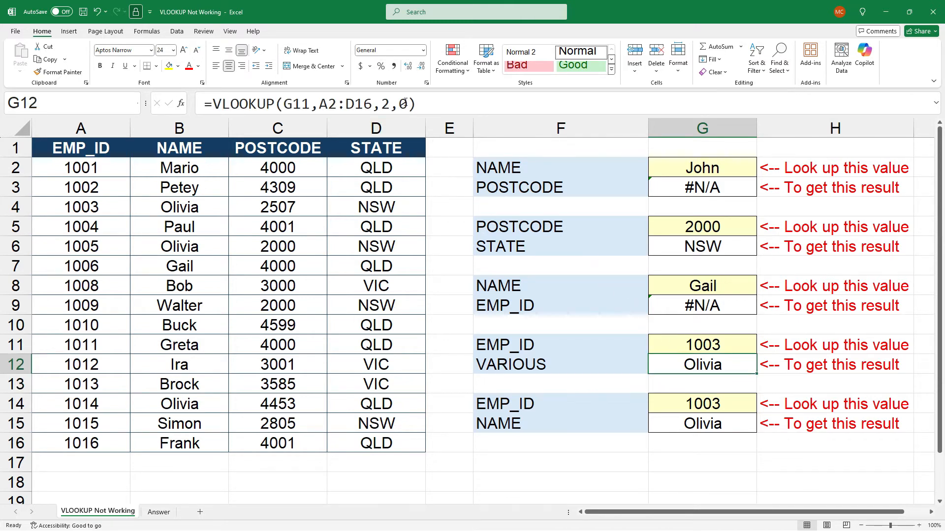
pyautogui.click(403, 104)
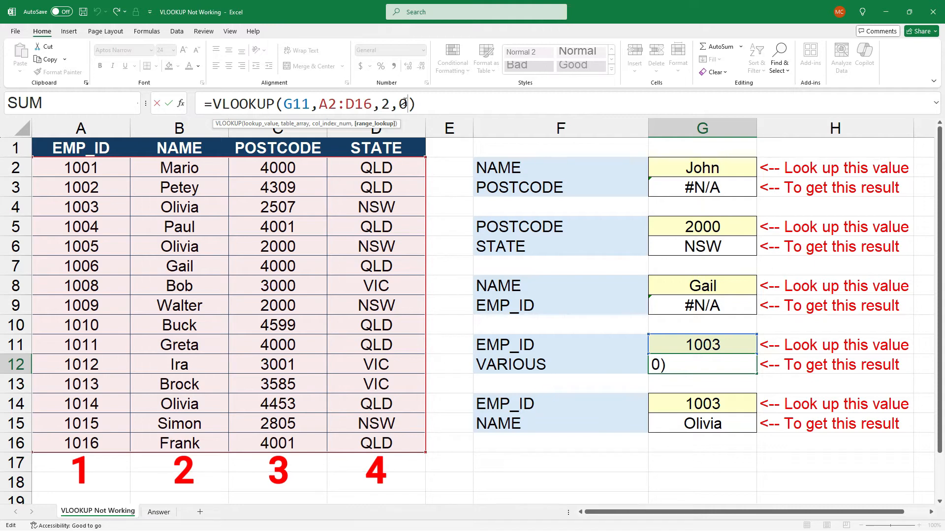
pyautogui.doubleClick(386, 102)
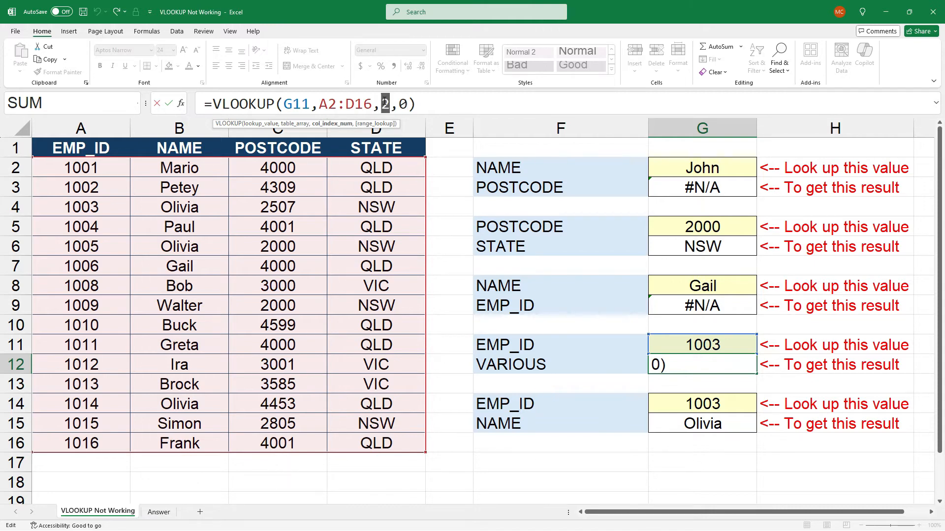
pyautogui.write('5')
pyautogui.press('Return')
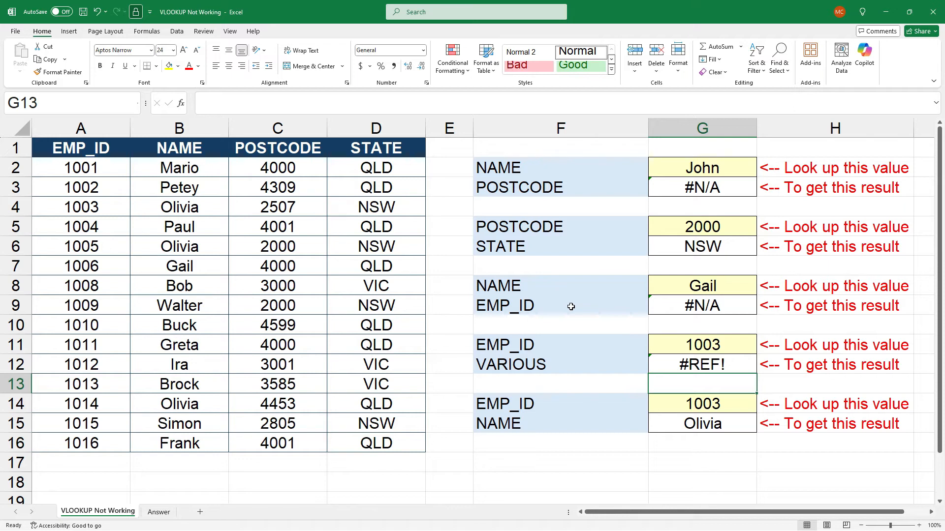
pyautogui.click(722, 364)
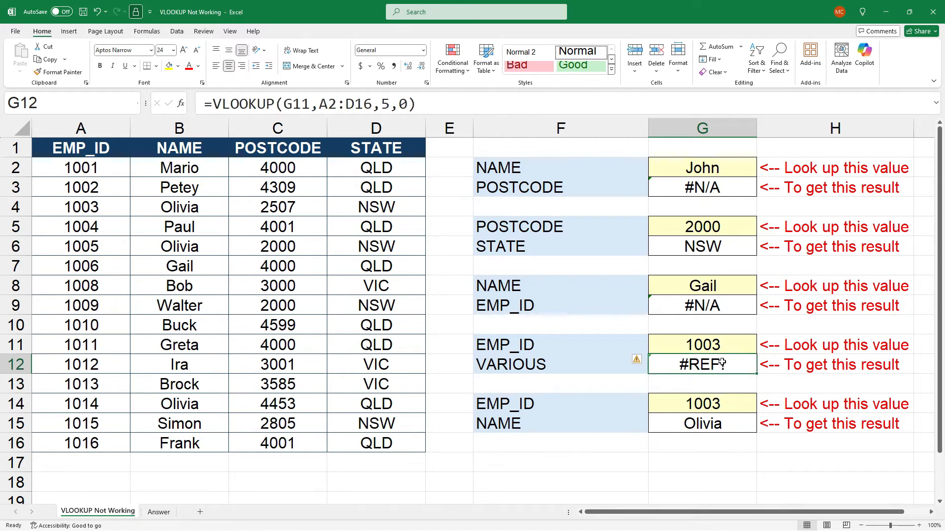
# Step: Set the column index number of the VLOOKUP formula in G12 back to 2 and review the formula
pyautogui.click(382, 103)
pyautogui.doubleClick(386, 104)
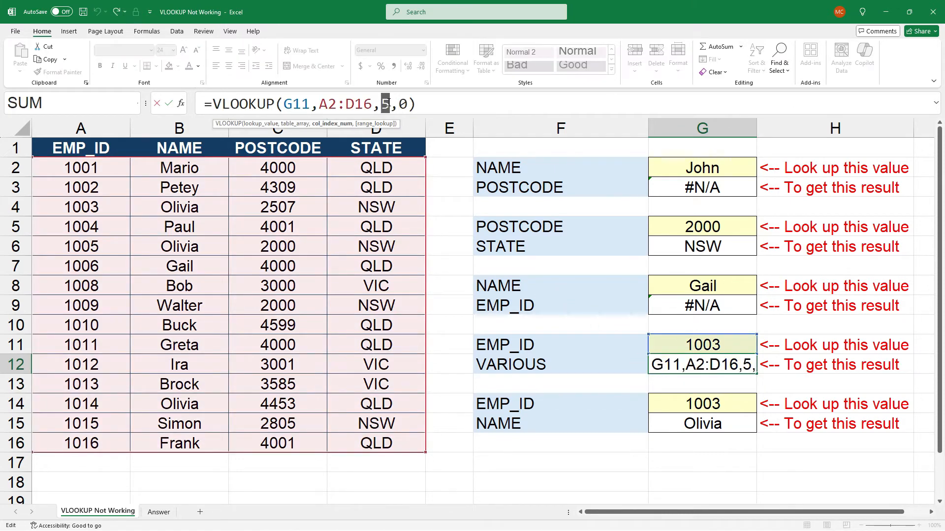
pyautogui.write('2')
pyautogui.press('Return')
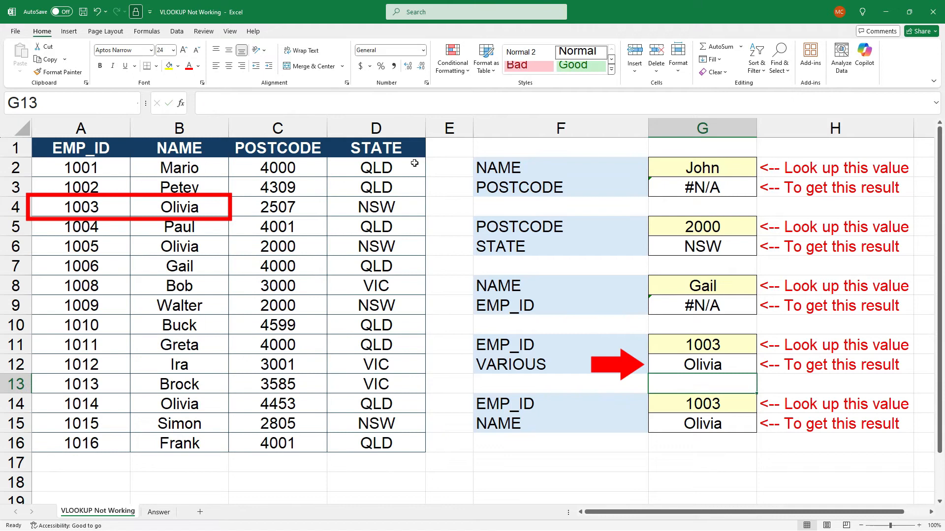
pyautogui.click(671, 365)
pyautogui.click(391, 104)
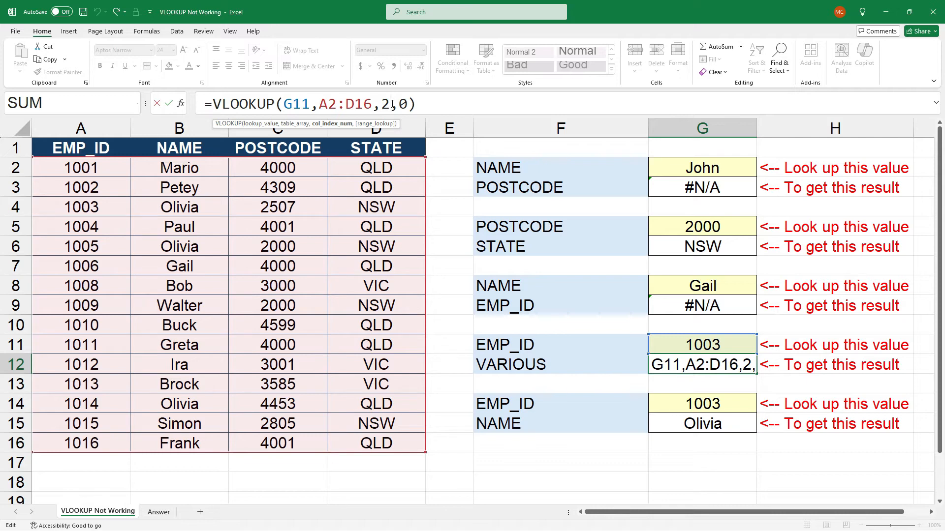
pyautogui.hotkey('ctrl', 'Return')
# Step: Insert a blank column between the EMP_ID and NAME columns of the employee table
pyautogui.click(179, 126)
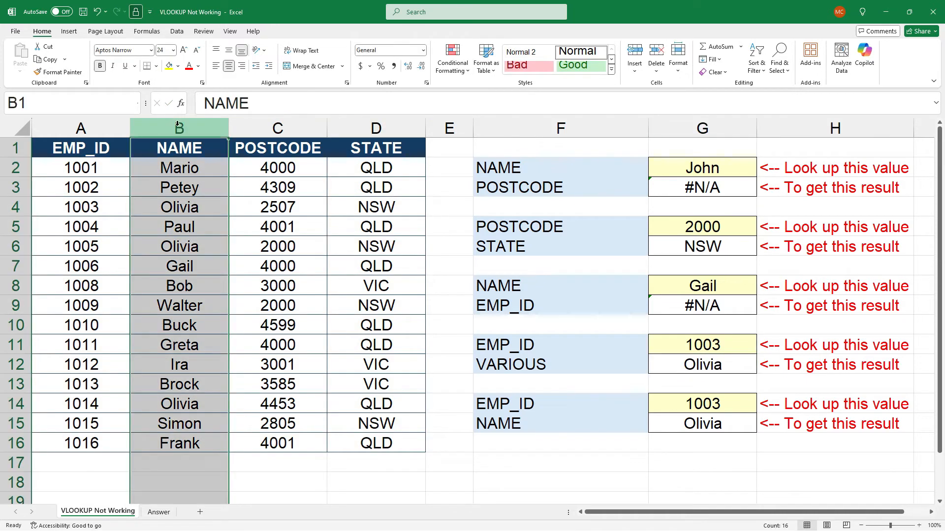
pyautogui.rightClick(178, 126)
pyautogui.click(210, 237)
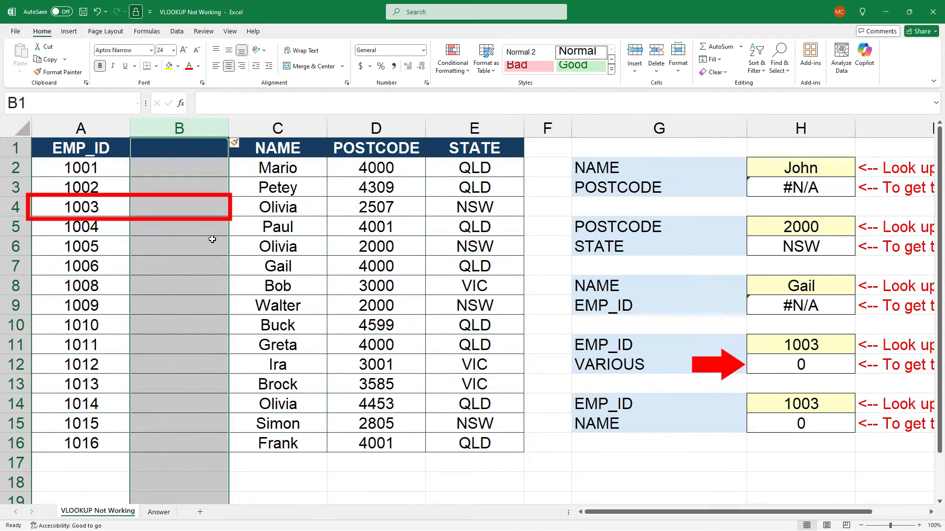
pyautogui.click(225, 271)
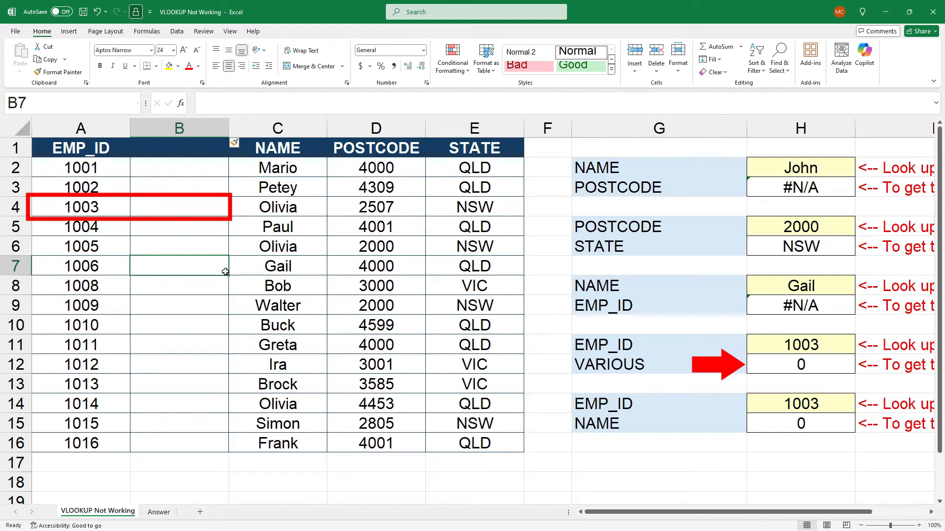
# Step: Enter 1 in cell B4 of the blank column, in the row of EMP_ID 1003
pyautogui.click(183, 209)
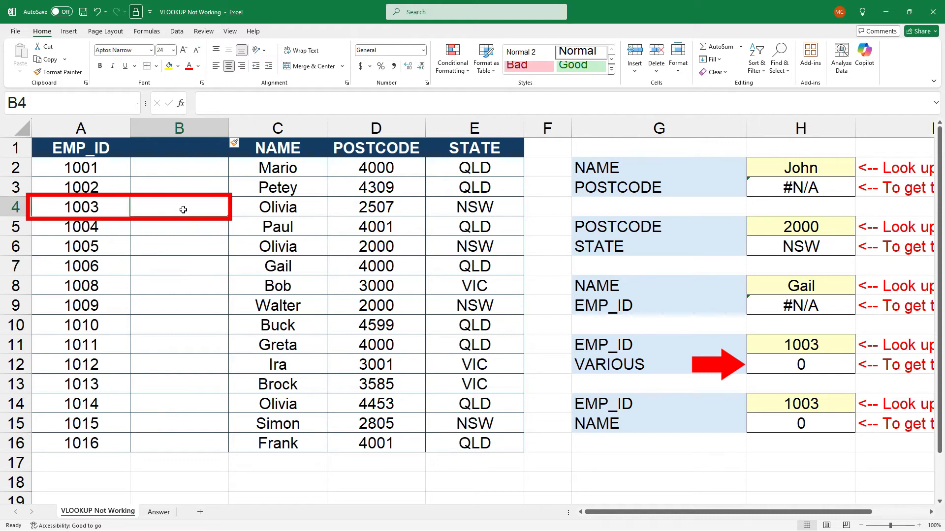
pyautogui.write('1')
pyautogui.press('Return')
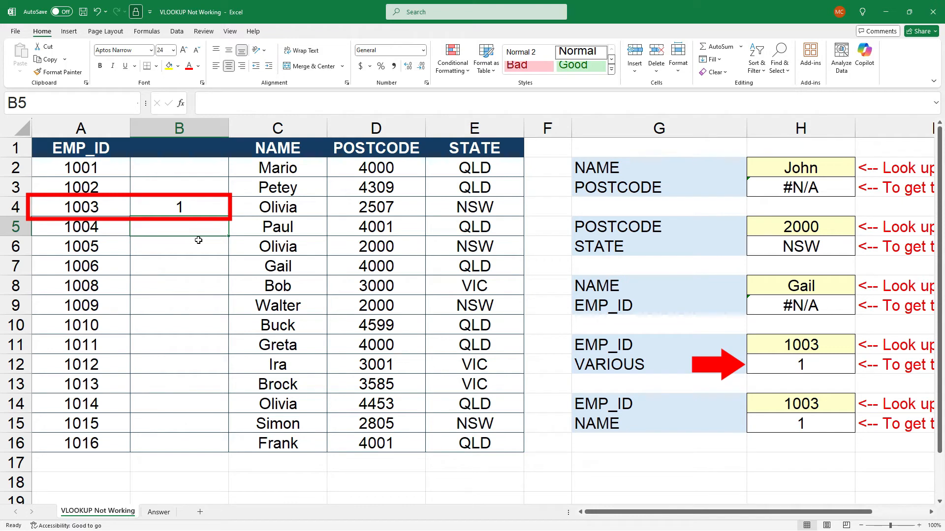
# Step: Delete the extra column B between EMP_ID and NAME
pyautogui.click(198, 127)
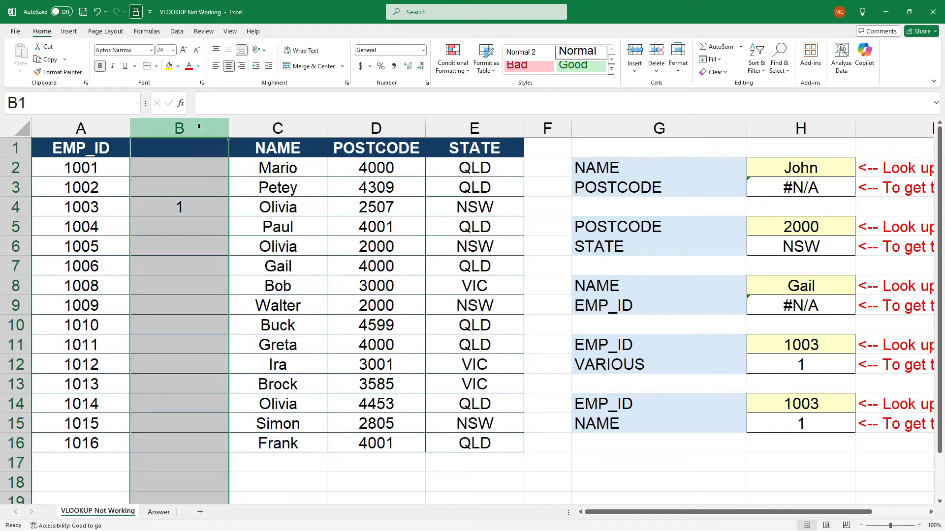
pyautogui.rightClick(199, 126)
pyautogui.click(223, 256)
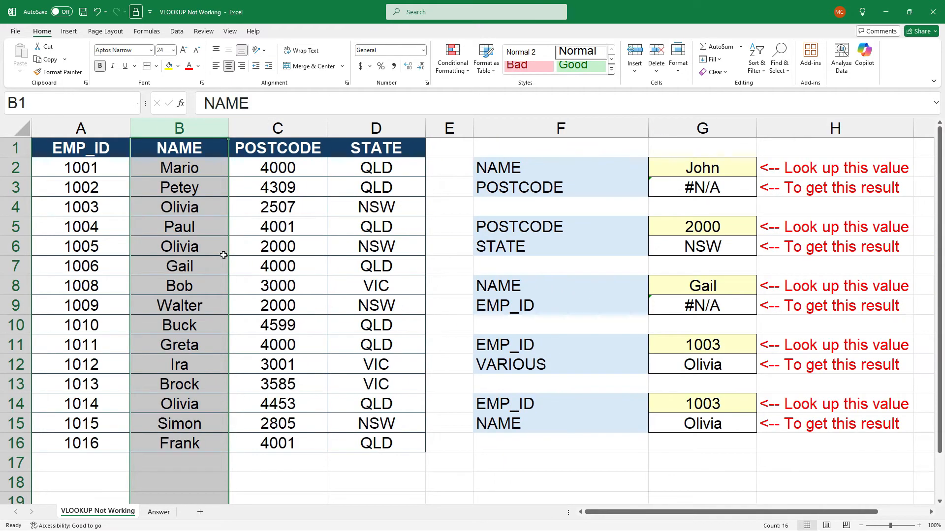
# Step: Delete the NAME column from the employee table and undo the deletion
pyautogui.rightClick(185, 127)
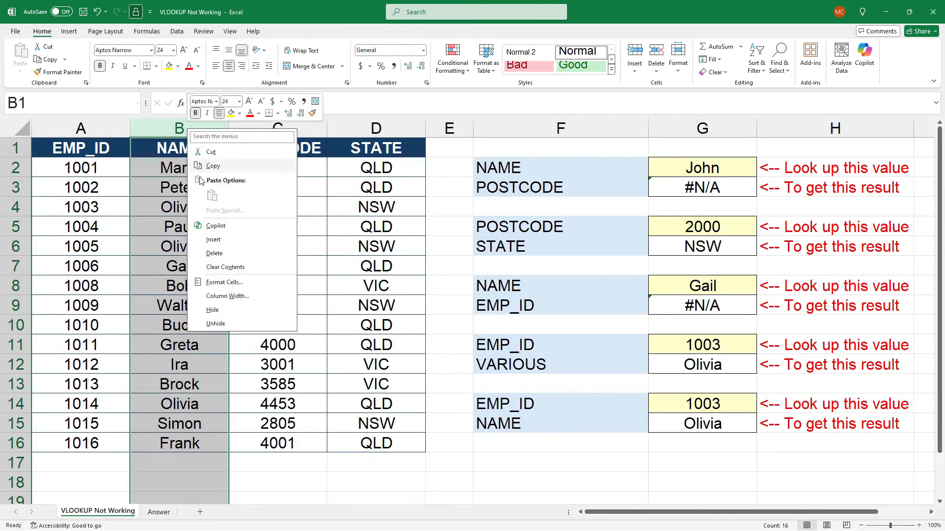
pyautogui.click(215, 254)
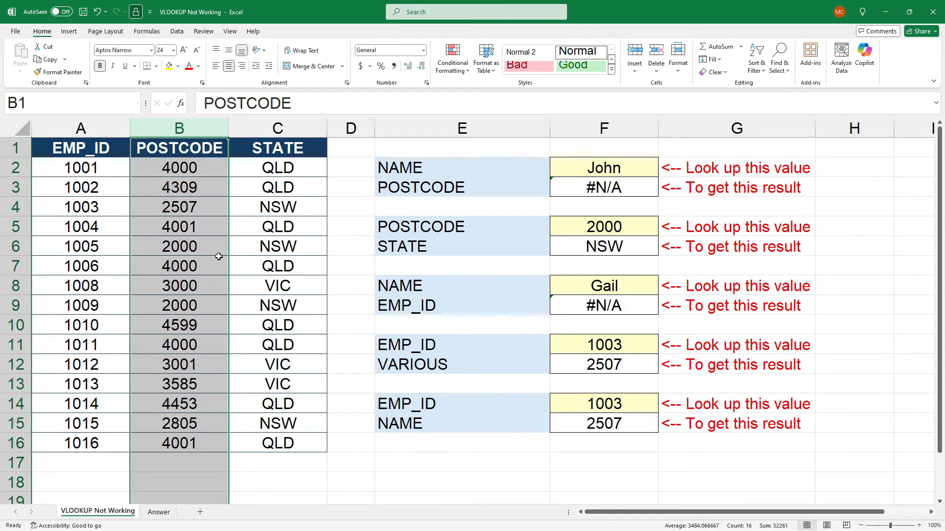
pyautogui.click(218, 257)
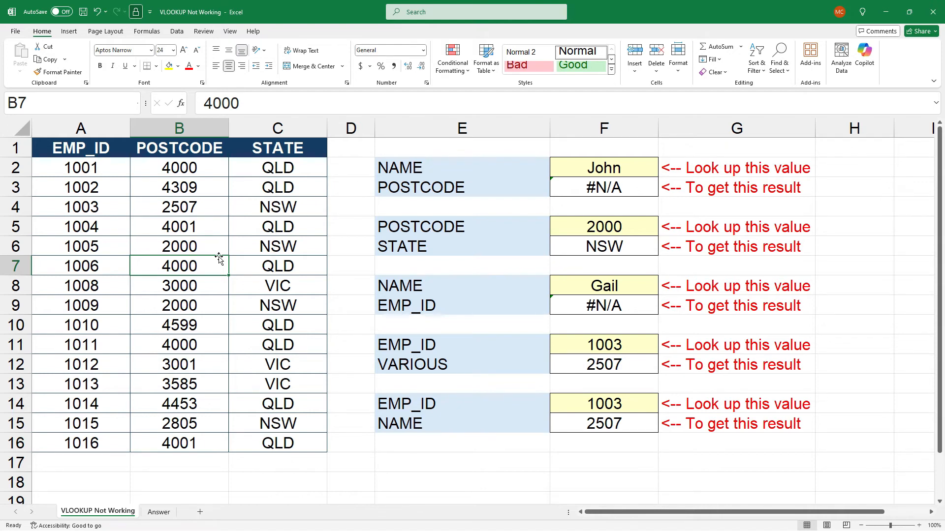
pyautogui.click(98, 12)
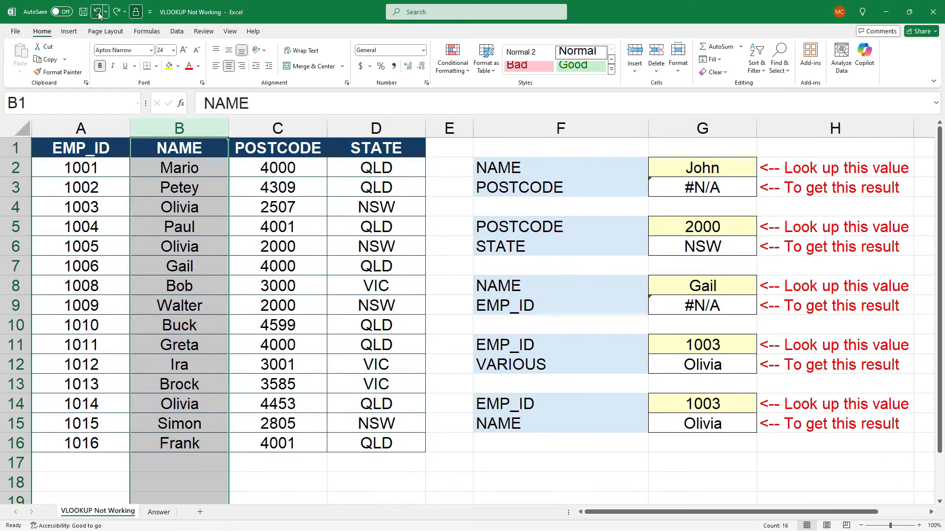
pyautogui.click(252, 298)
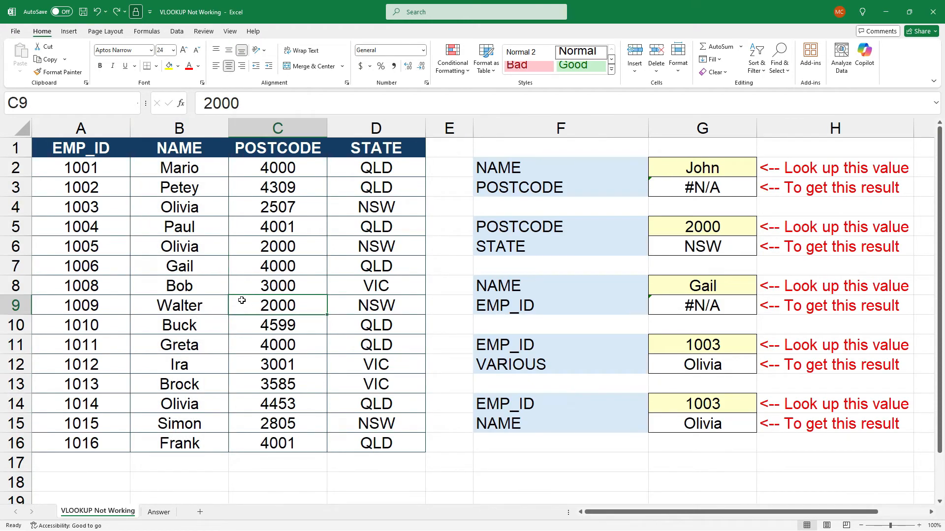
# Step: Examine the arguments of the VLOOKUP formula in G15 without changing it
pyautogui.click(667, 428)
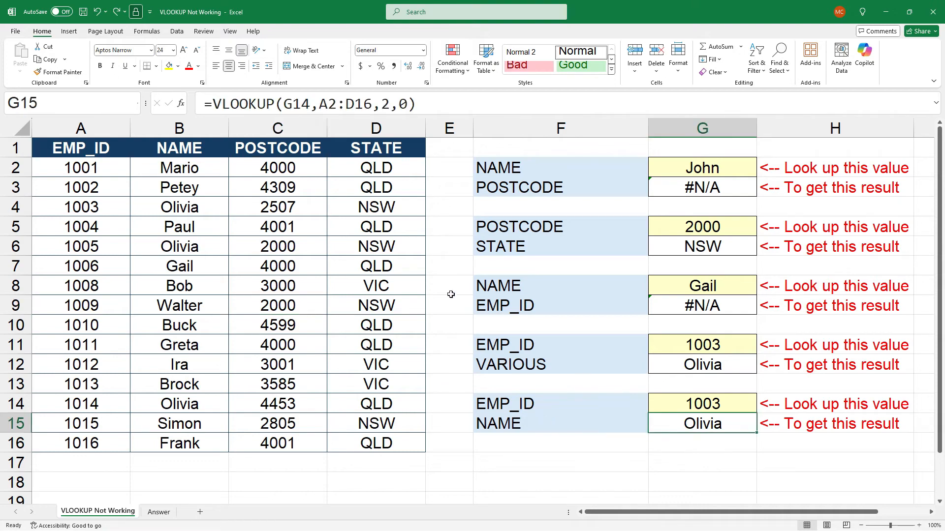
pyautogui.press('F2')
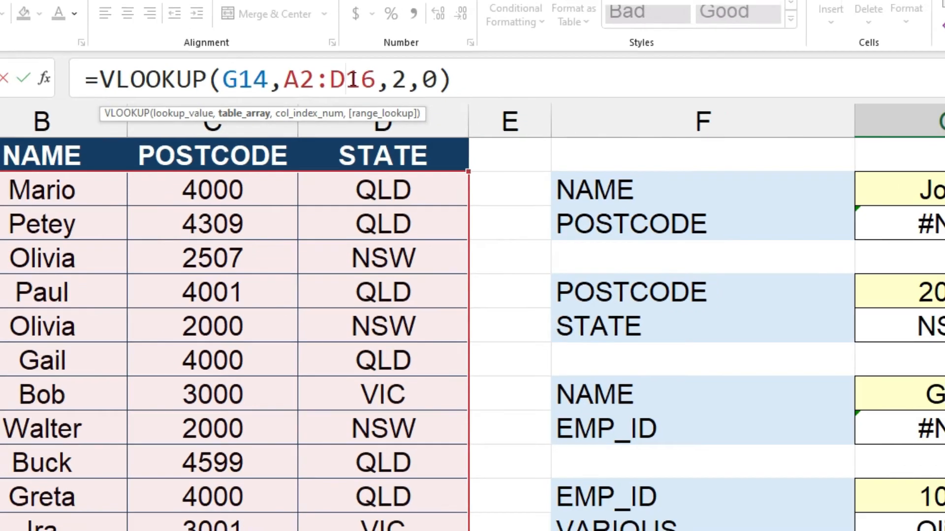
pyautogui.press('Escape')
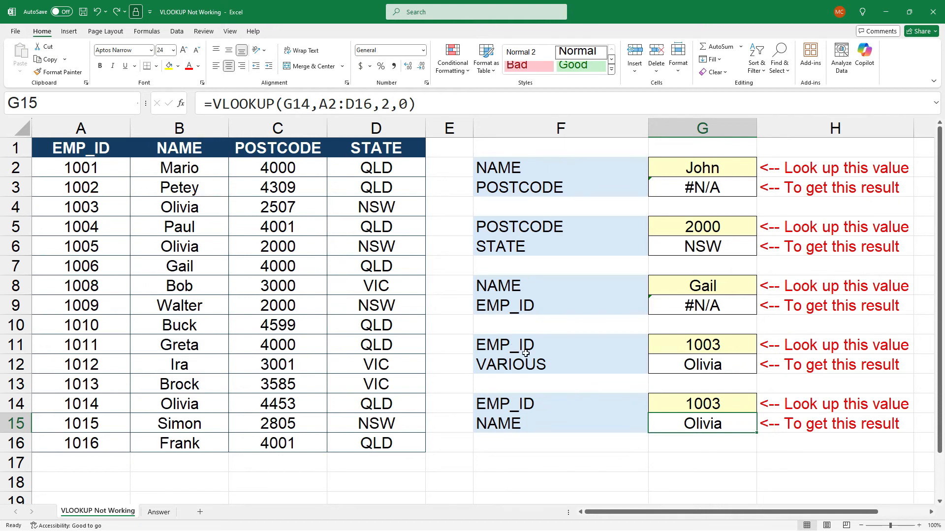
# Step: Change the EMP_ID lookup value in G14 to 1007
pyautogui.click(694, 405)
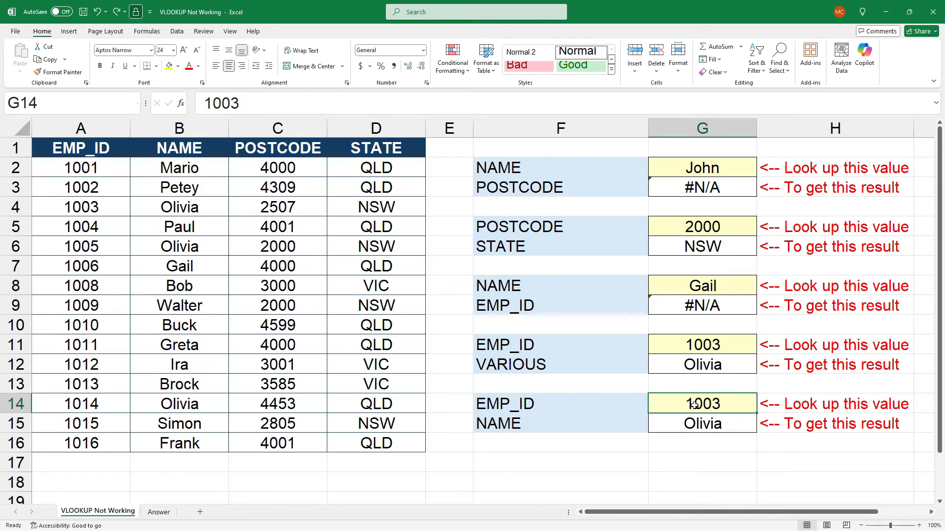
pyautogui.write('1007')
pyautogui.press('Return')
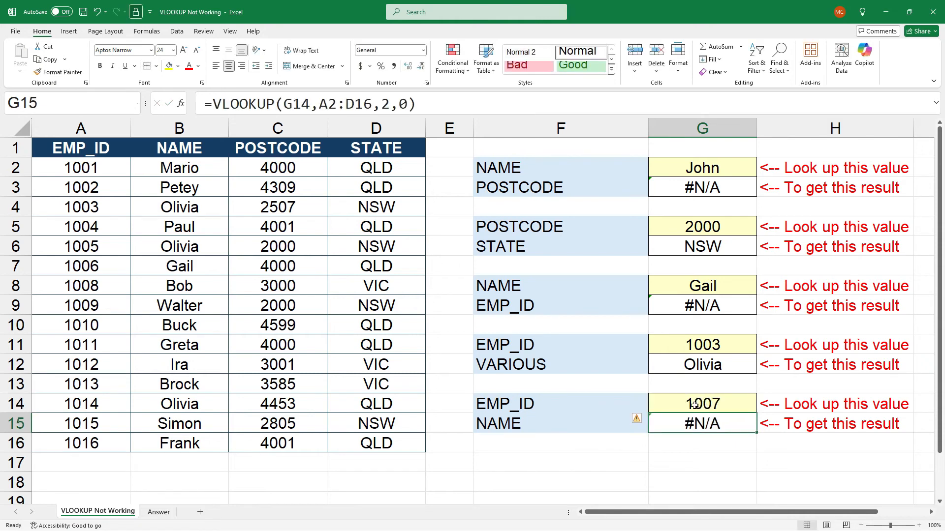
pyautogui.click(694, 456)
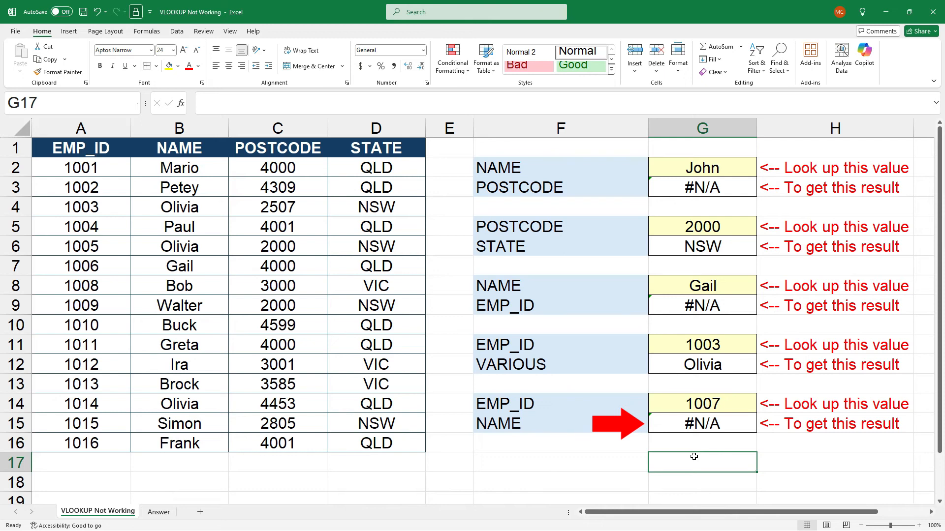
# Step: Set the range lookup argument of the VLOOKUP formula in G15 to 1 for an approximate match
pyautogui.click(680, 425)
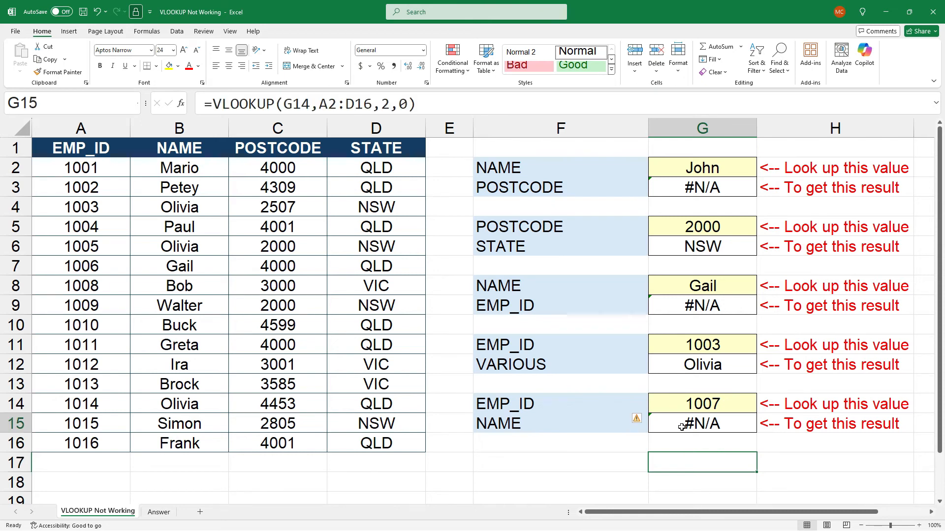
pyautogui.click(386, 106)
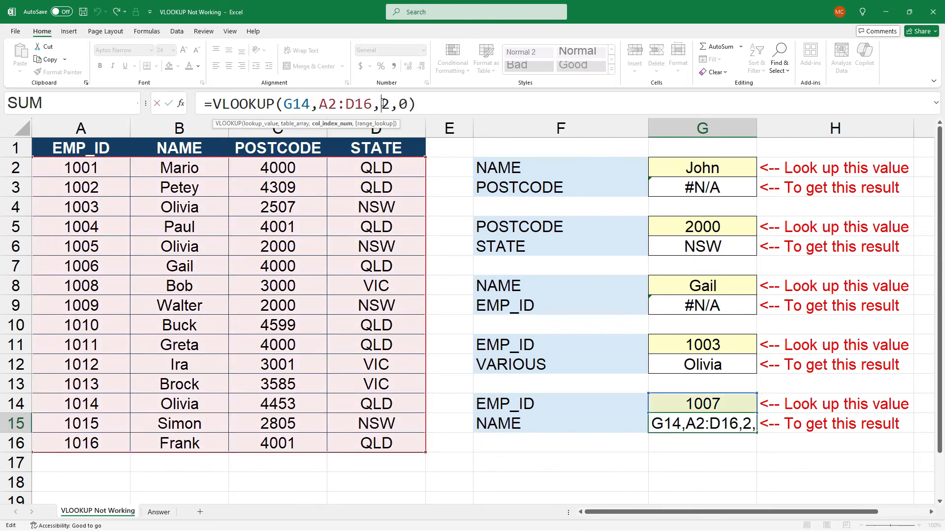
pyautogui.doubleClick(403, 103)
pyautogui.write('1')
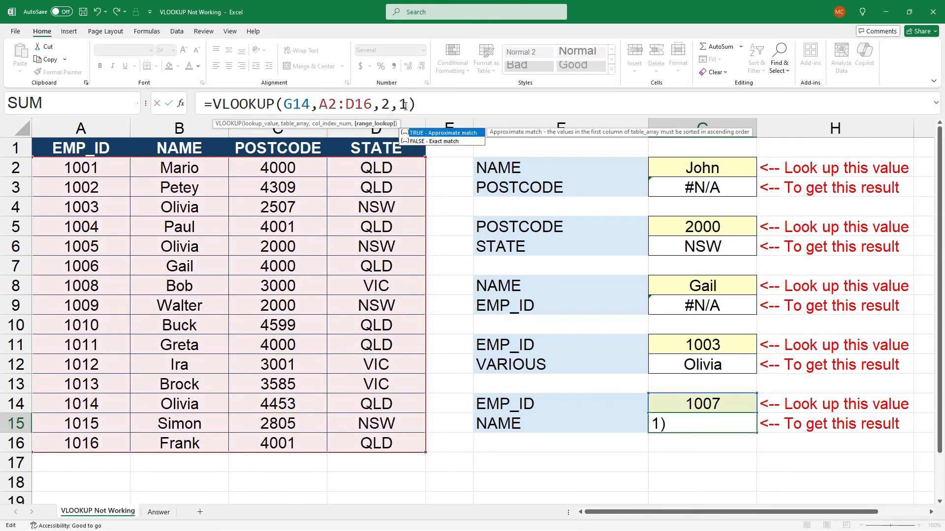
pyautogui.press('Return')
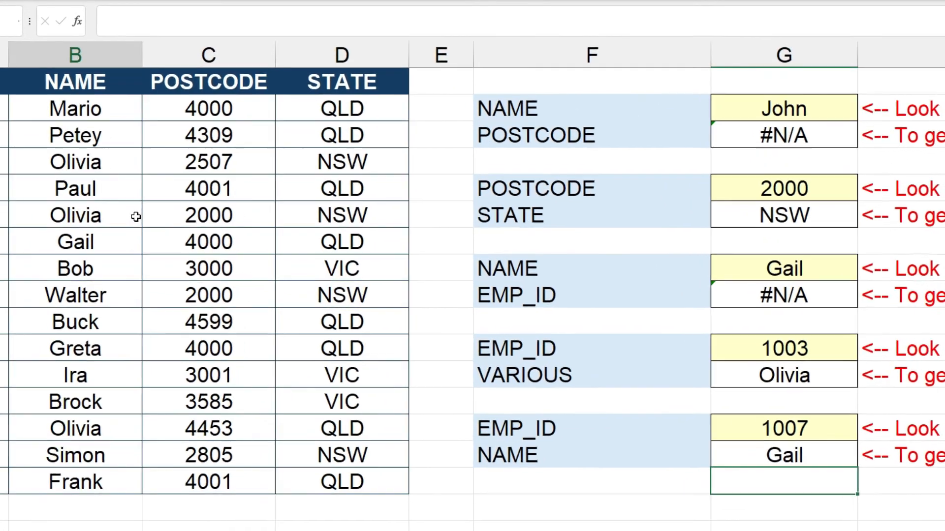
# Step: Sort the employee table by EMP_ID from largest to smallest using a custom sort
pyautogui.rightClick(222, 244)
pyautogui.moveTo(243, 422)
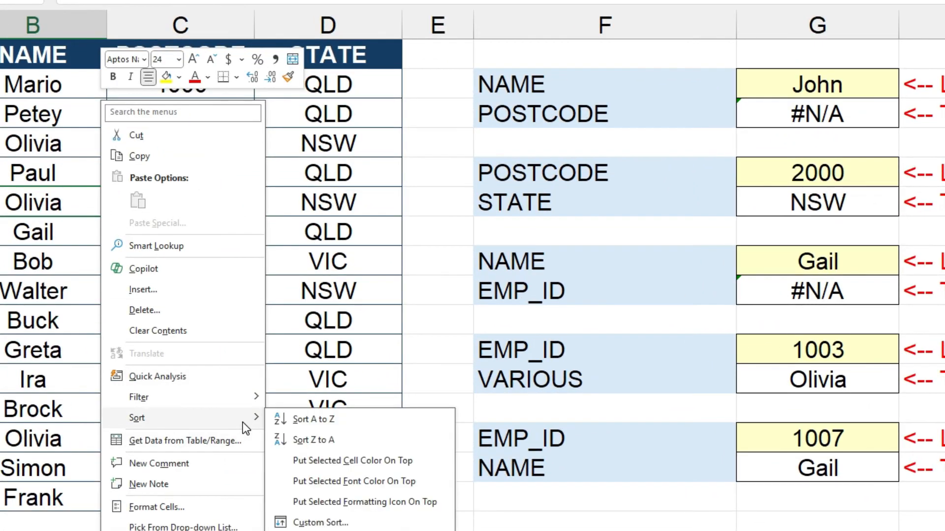
pyautogui.click(369, 521)
pyautogui.click(400, 84)
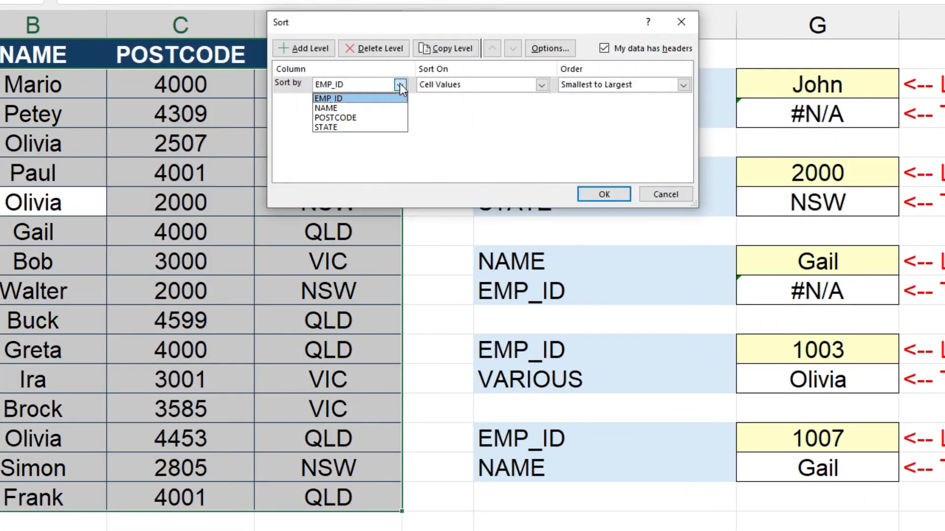
pyautogui.click(399, 84)
pyautogui.click(683, 85)
pyautogui.click(651, 107)
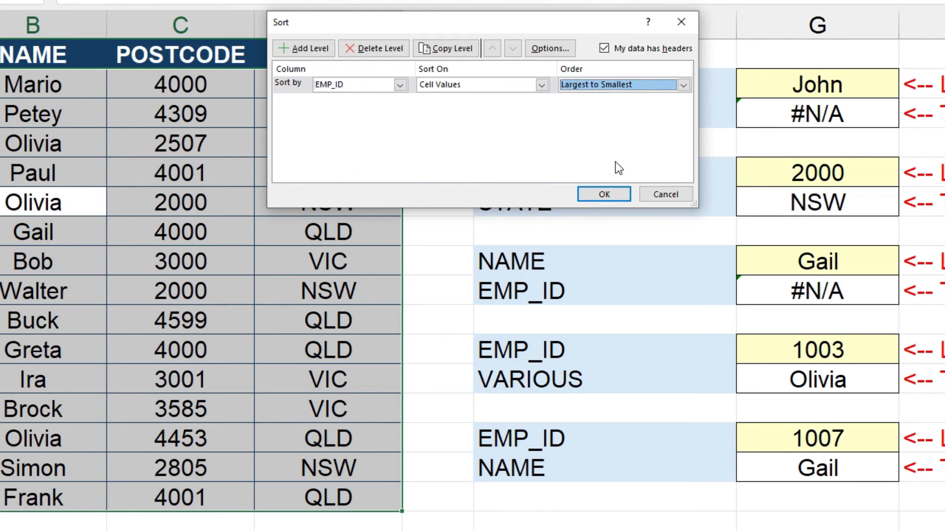
pyautogui.click(605, 194)
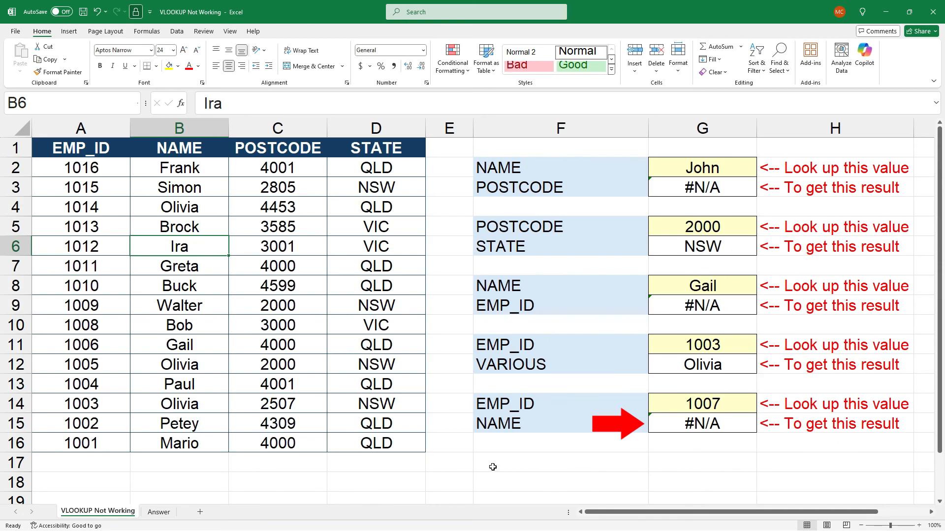
# Step: Sort the employee table by EMP_ID from smallest to largest using a custom sort
pyautogui.rightClick(276, 279)
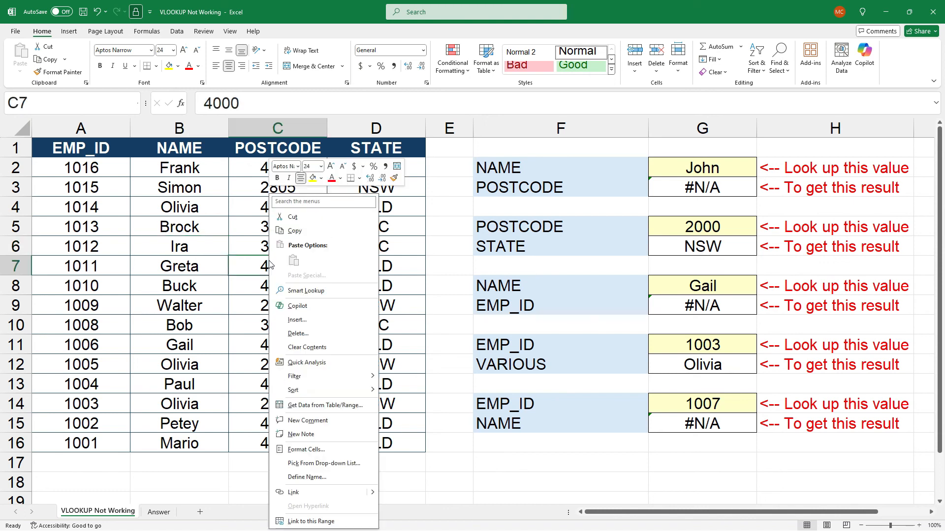
pyautogui.moveTo(331, 392)
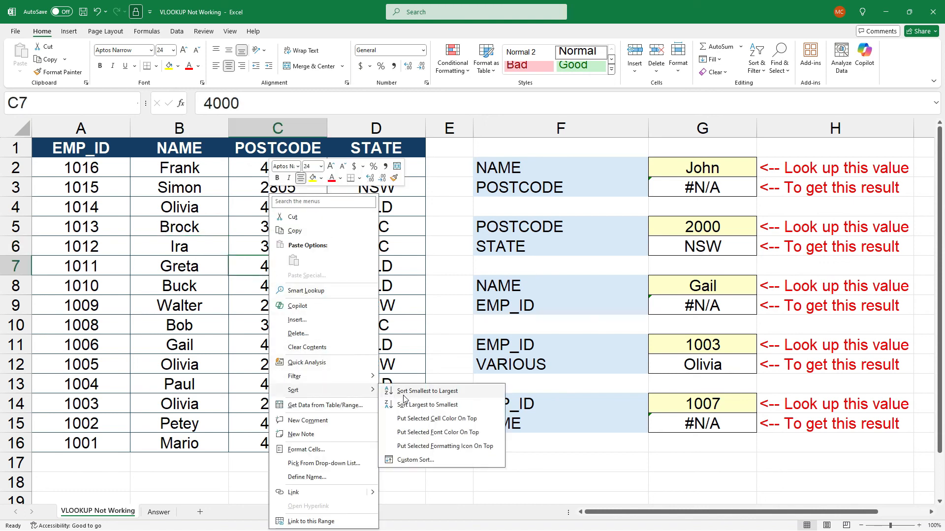
pyautogui.click(423, 460)
pyautogui.click(614, 168)
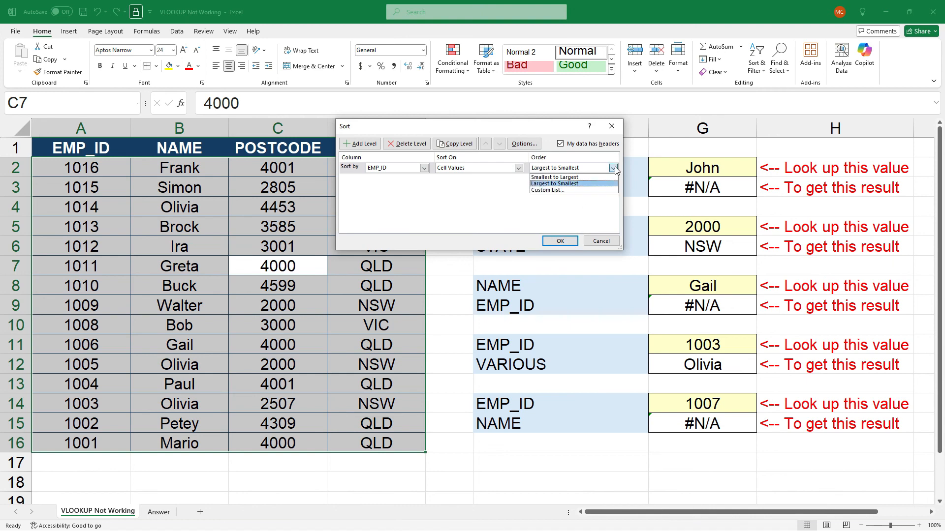
pyautogui.click(590, 176)
pyautogui.click(559, 240)
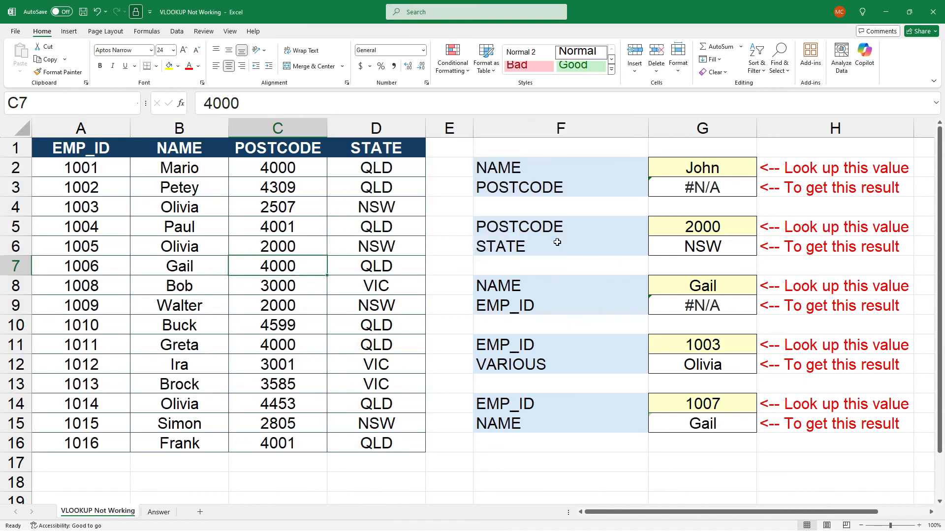
pyautogui.click(539, 466)
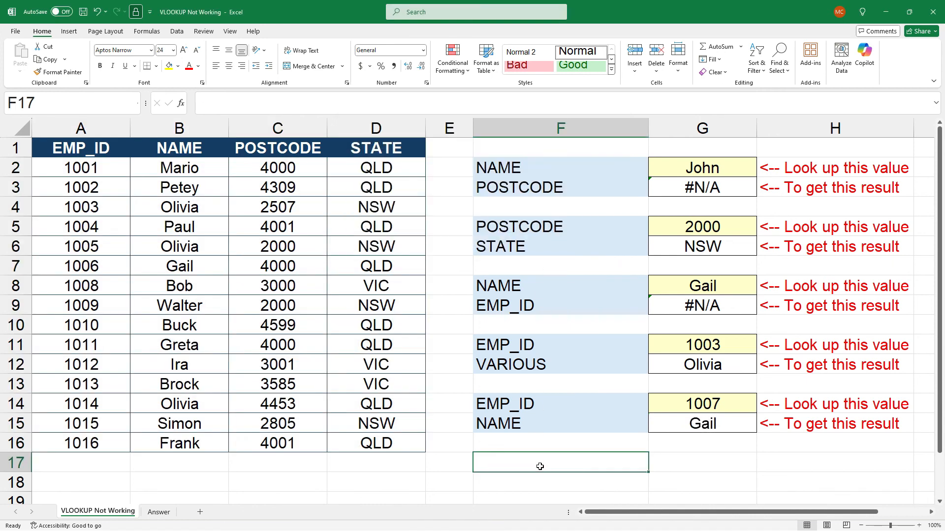